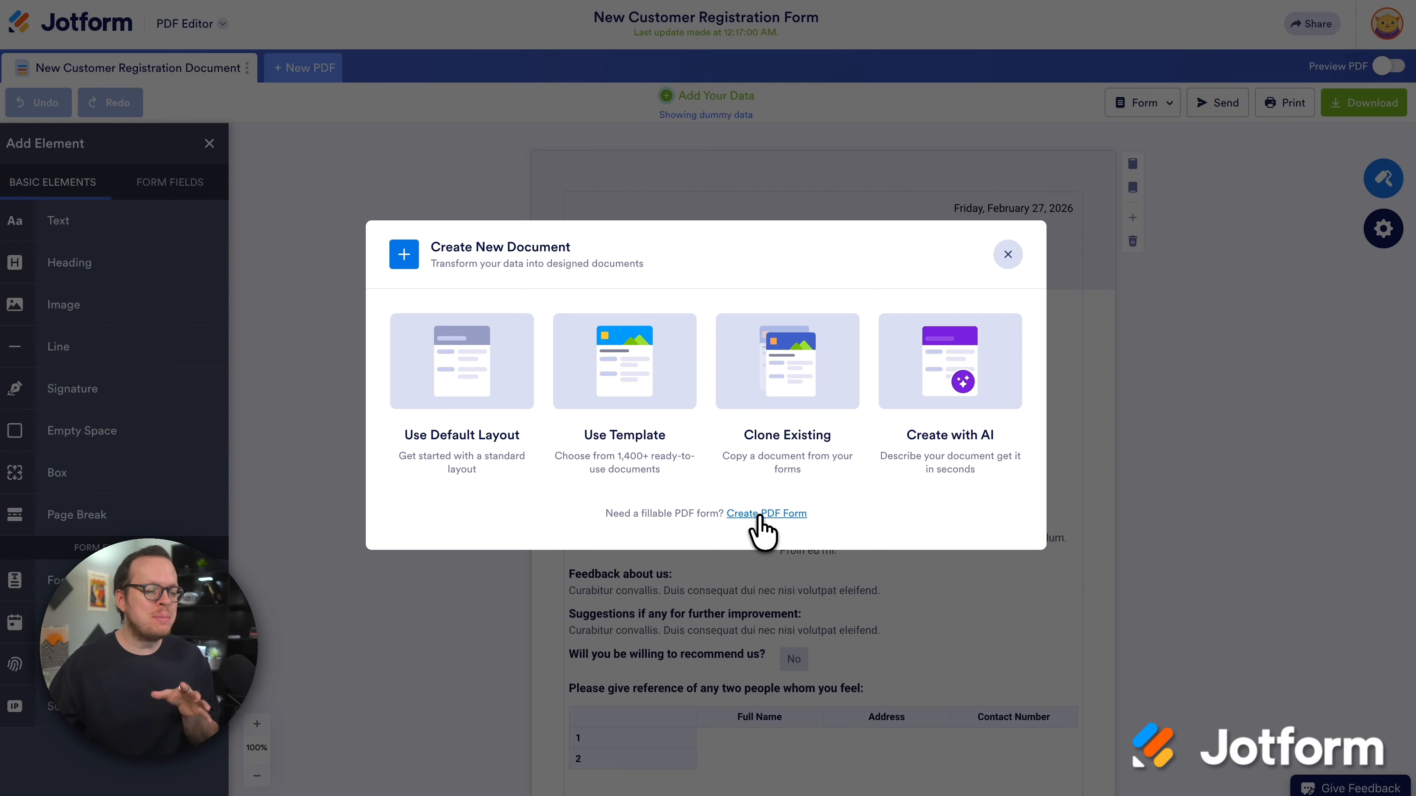
Create a fillable PDF form from scratch and open its document name for renaming.
click(761, 514)
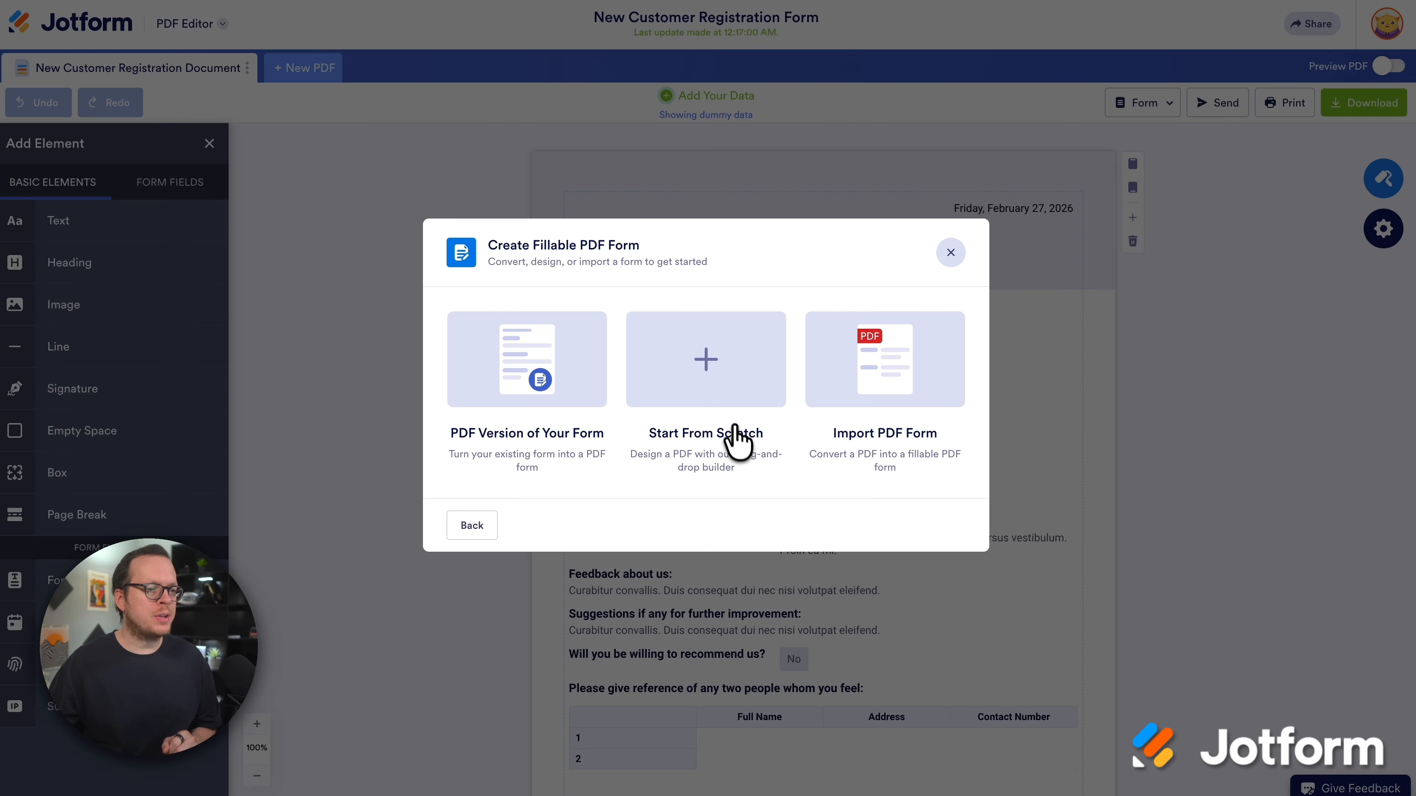
click(710, 373)
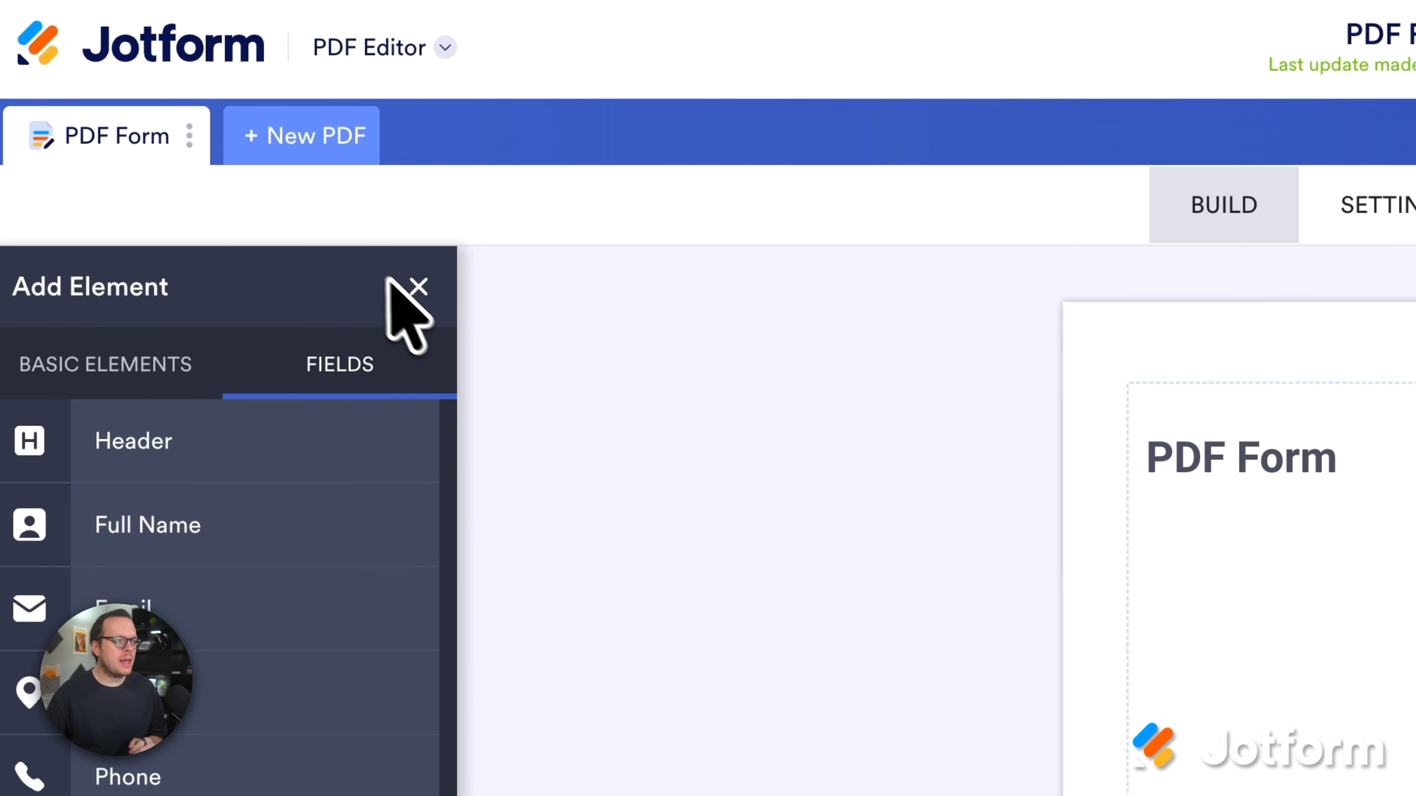
click(190, 136)
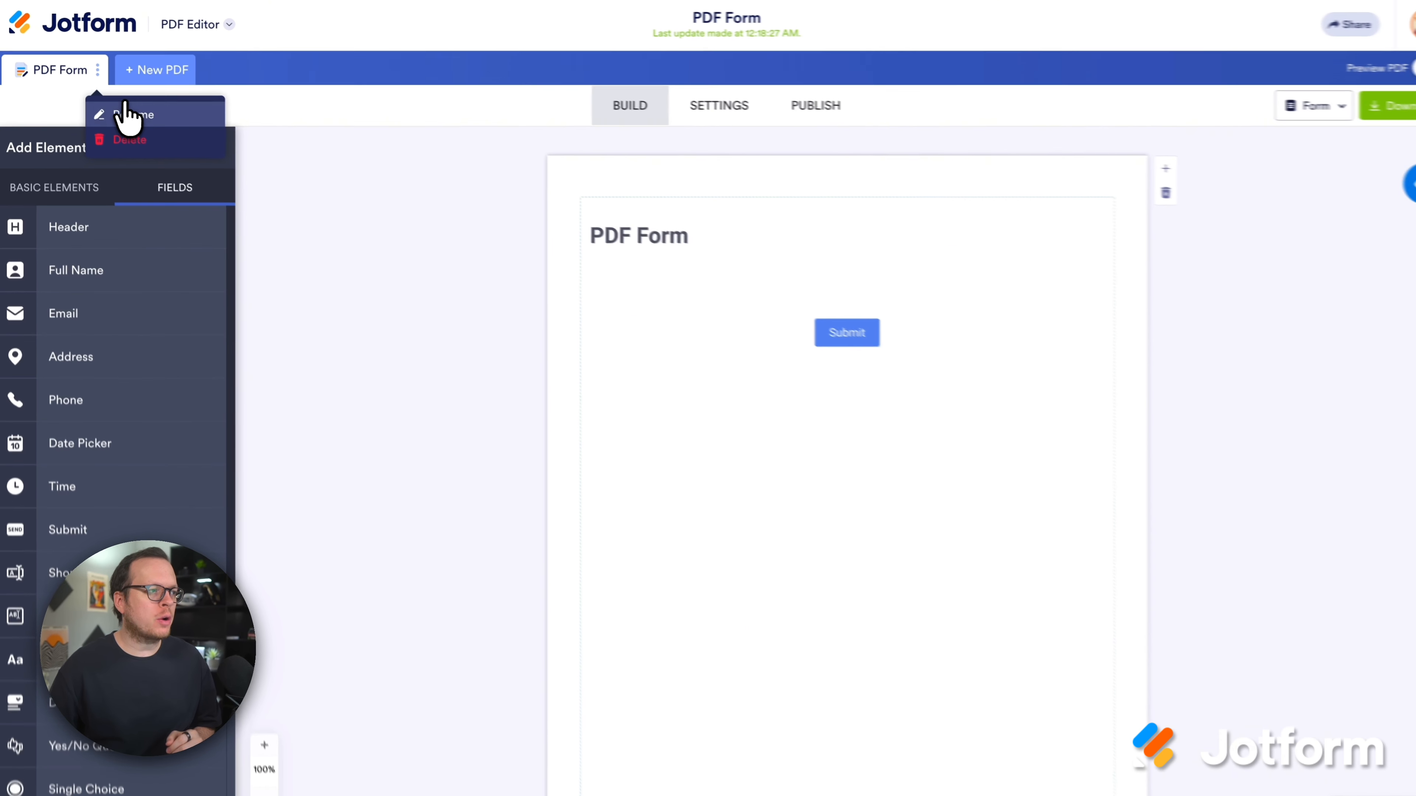
click(130, 115)
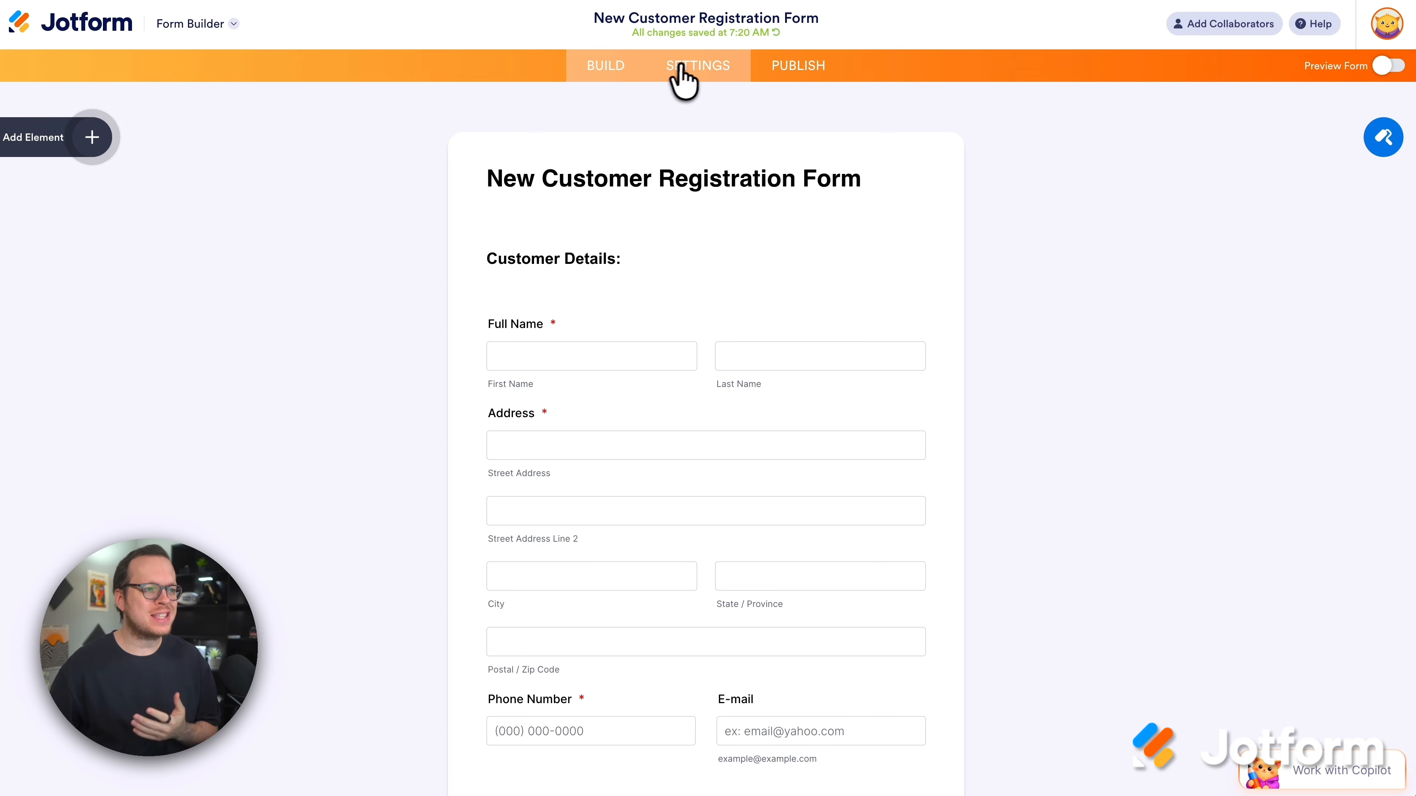
Add a new autoresponder email in the settings of the New Customer Registration Form.
click(693, 73)
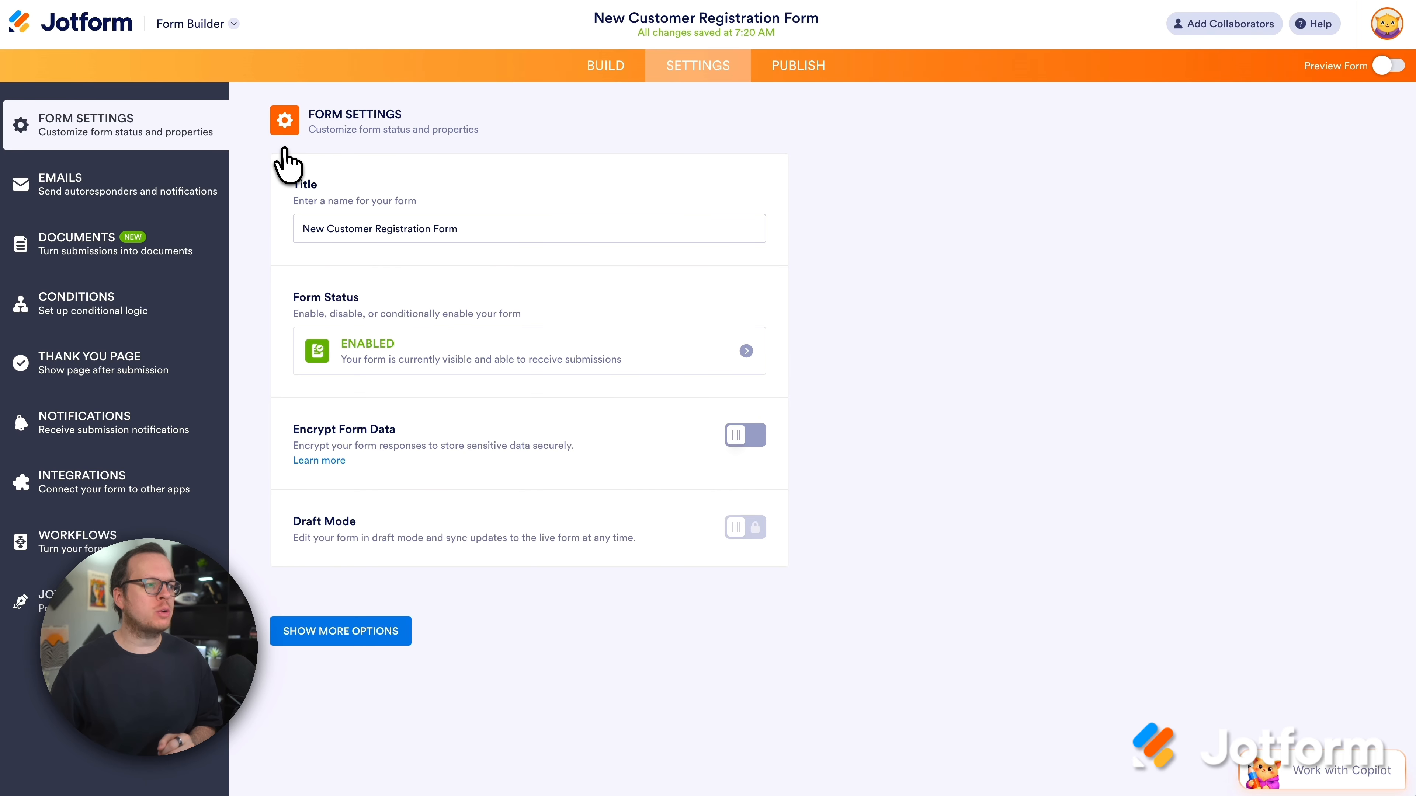
click(160, 187)
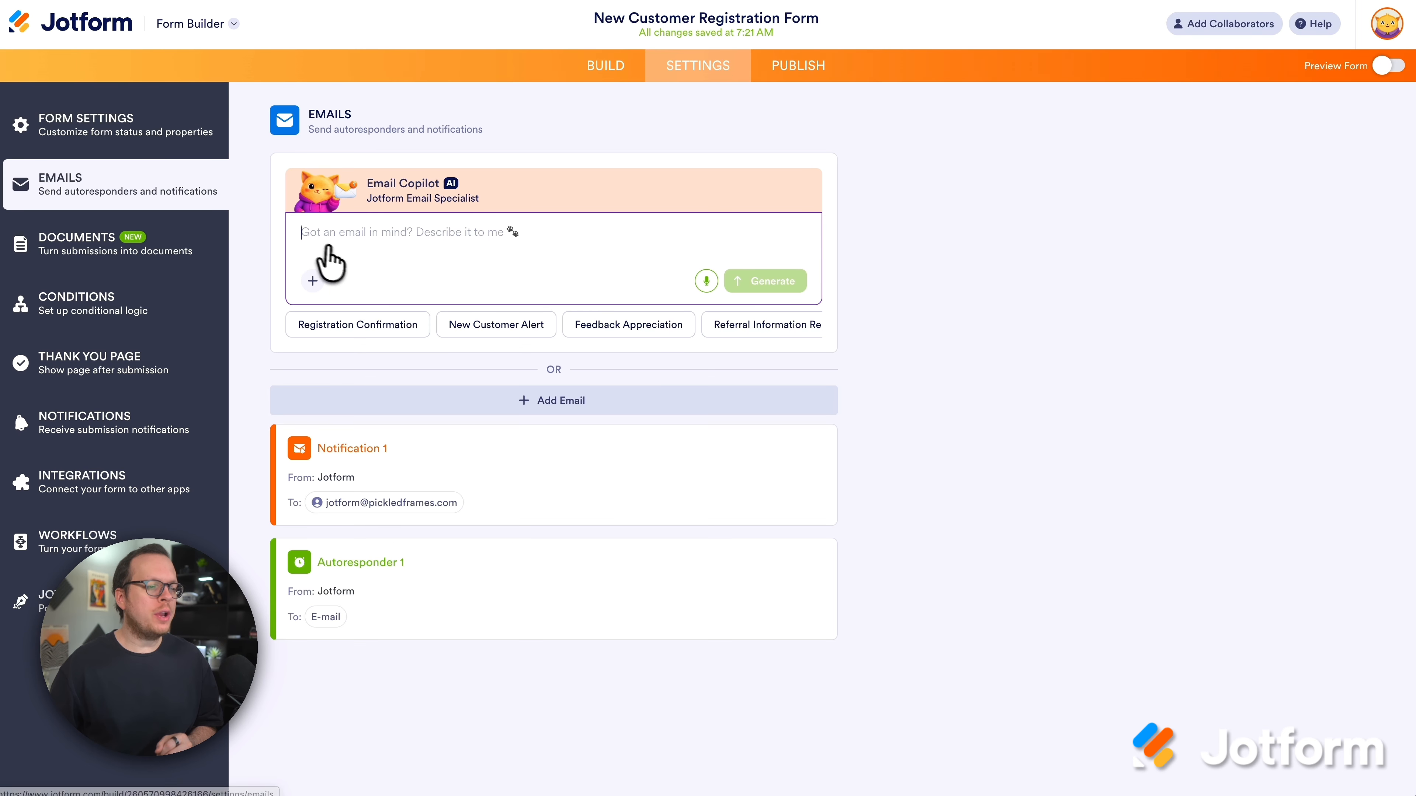
click(595, 412)
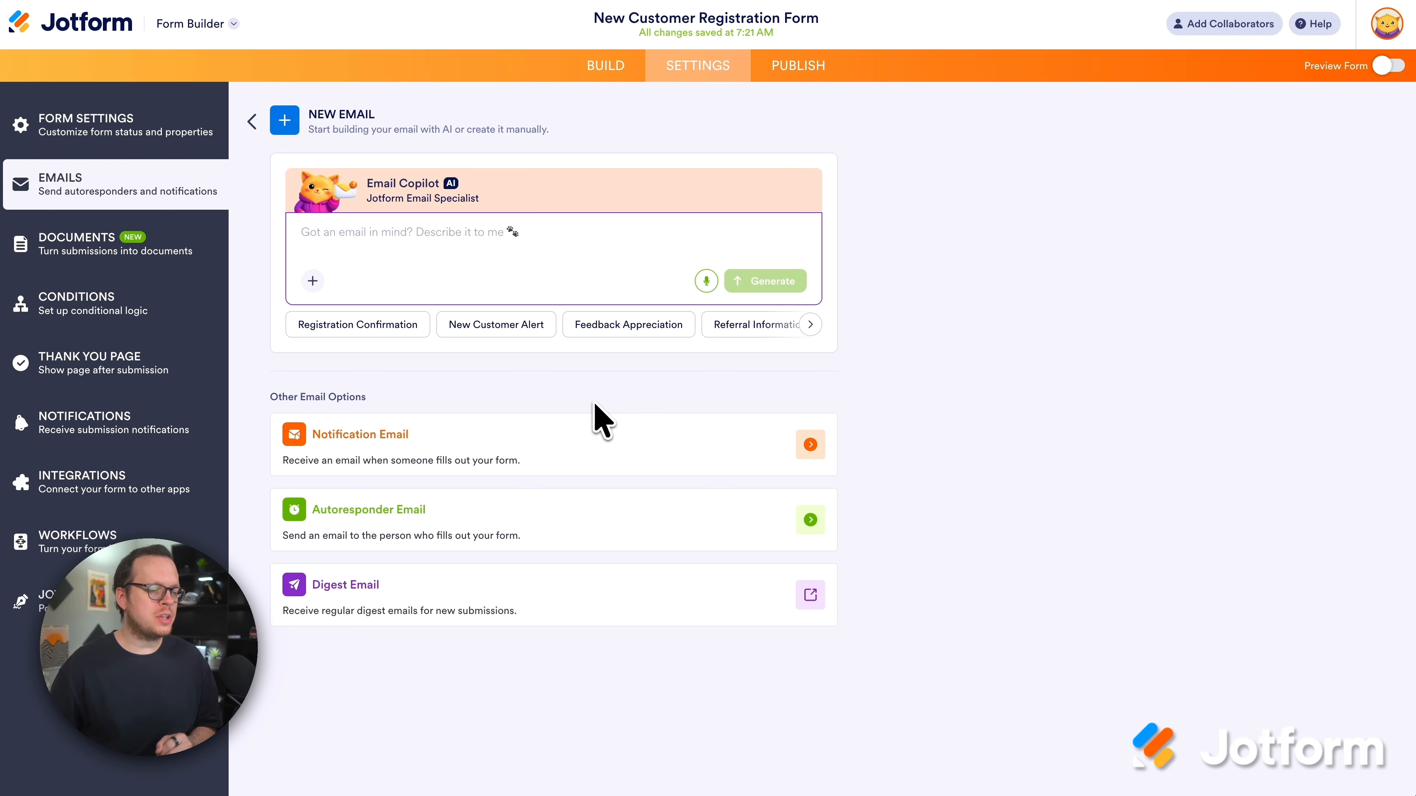
click(578, 530)
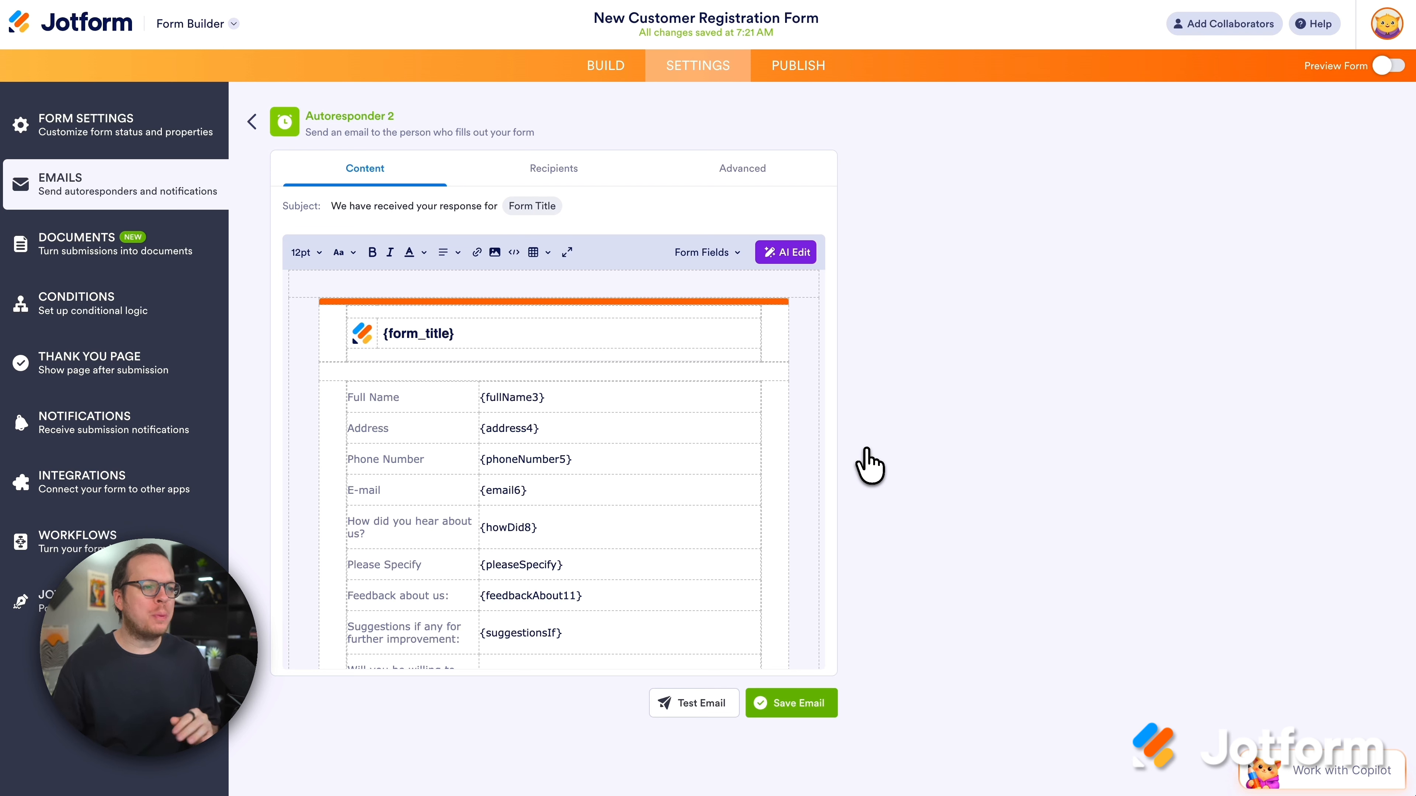
Enable Attach PDF for the new autoresponder and select New Customer Registration Document as the attachment.
click(777, 176)
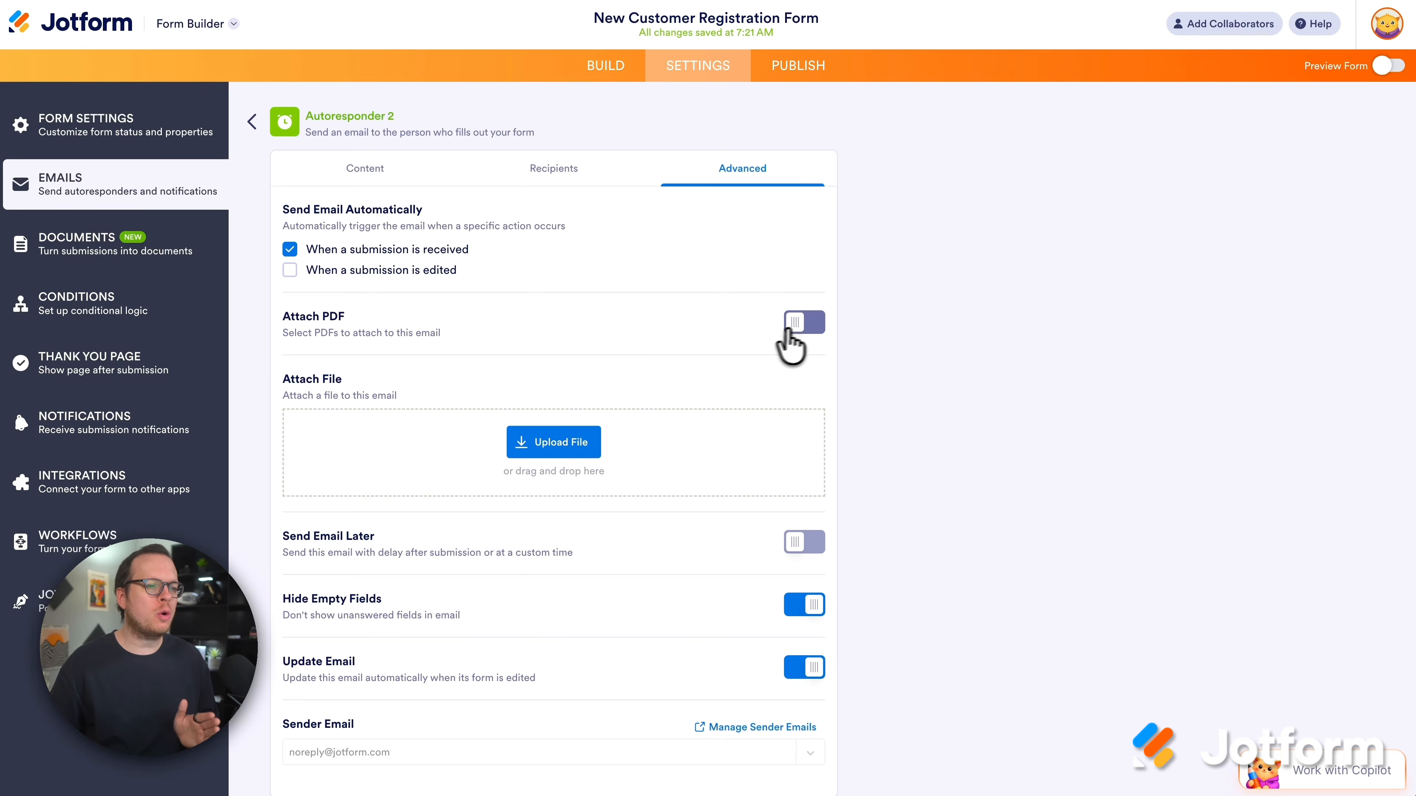
click(809, 323)
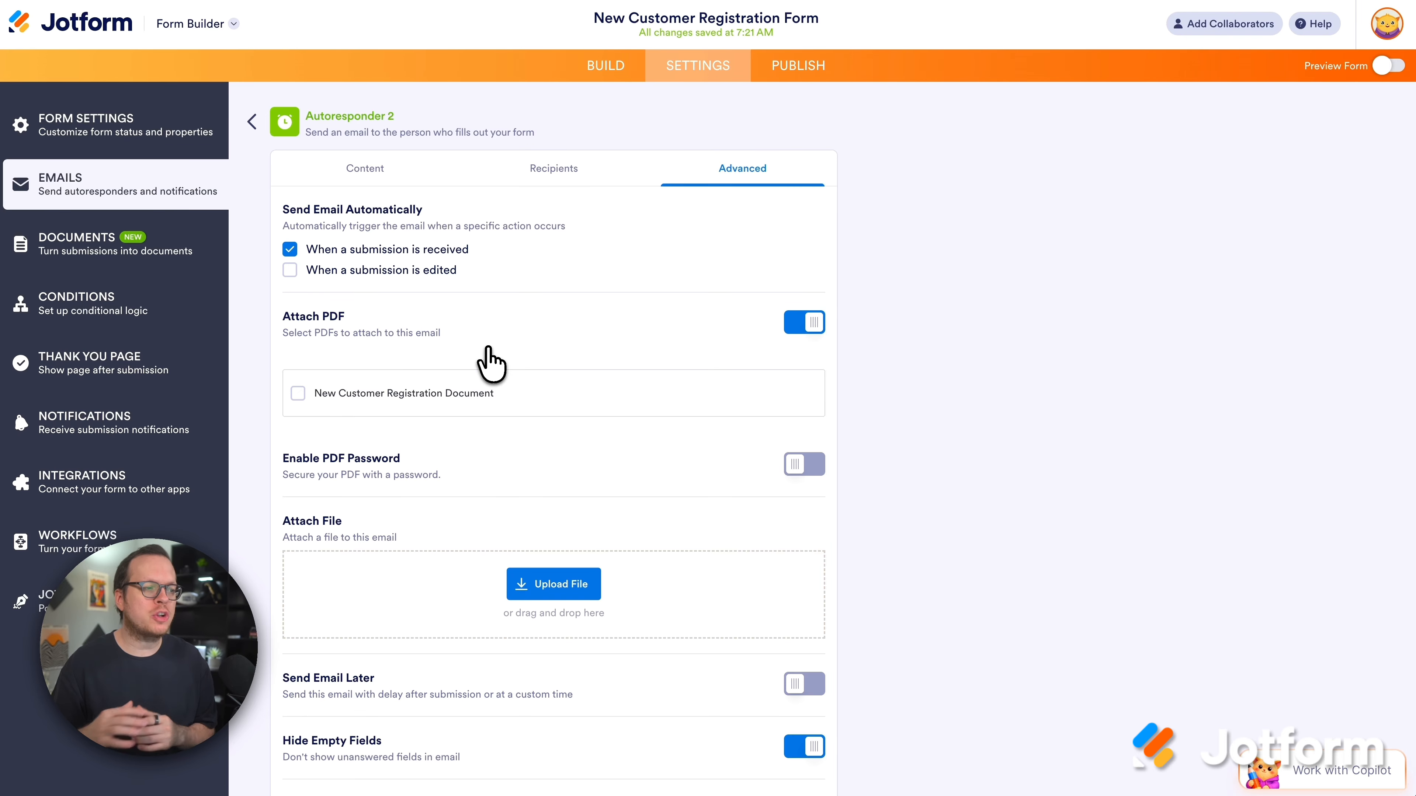
click(297, 393)
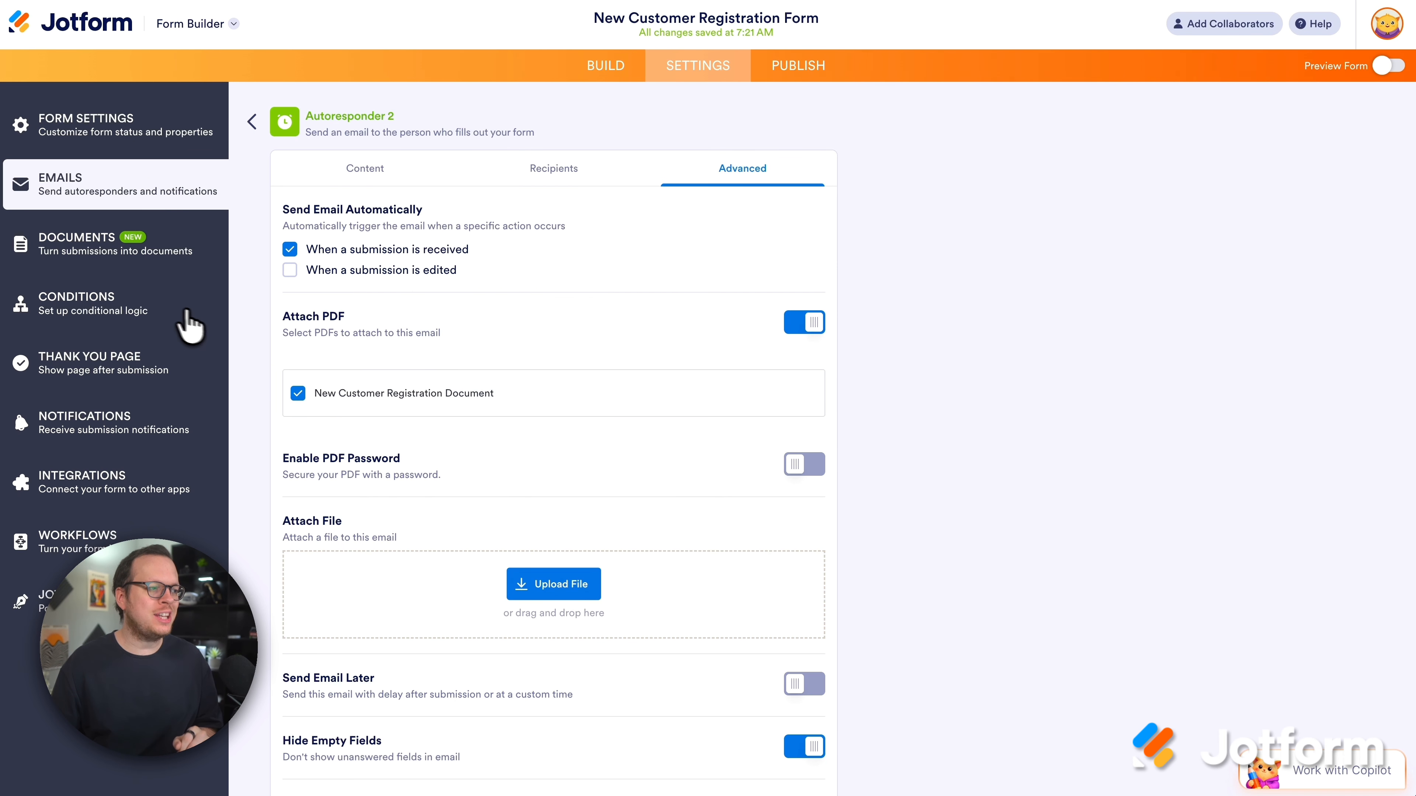
Add a Change Email Recipient condition that checks the "Suggestions if any for further improvement:" field.
click(163, 305)
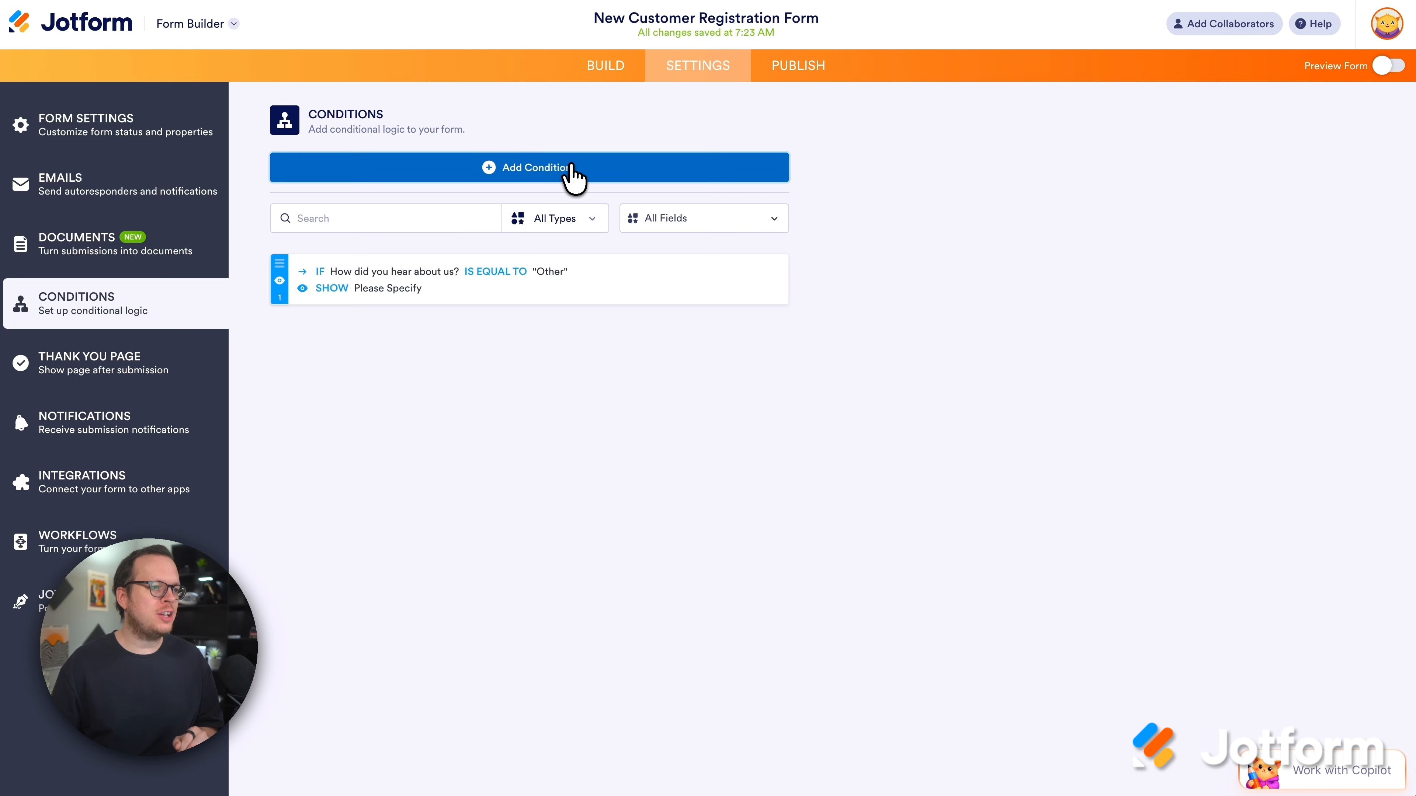
click(573, 178)
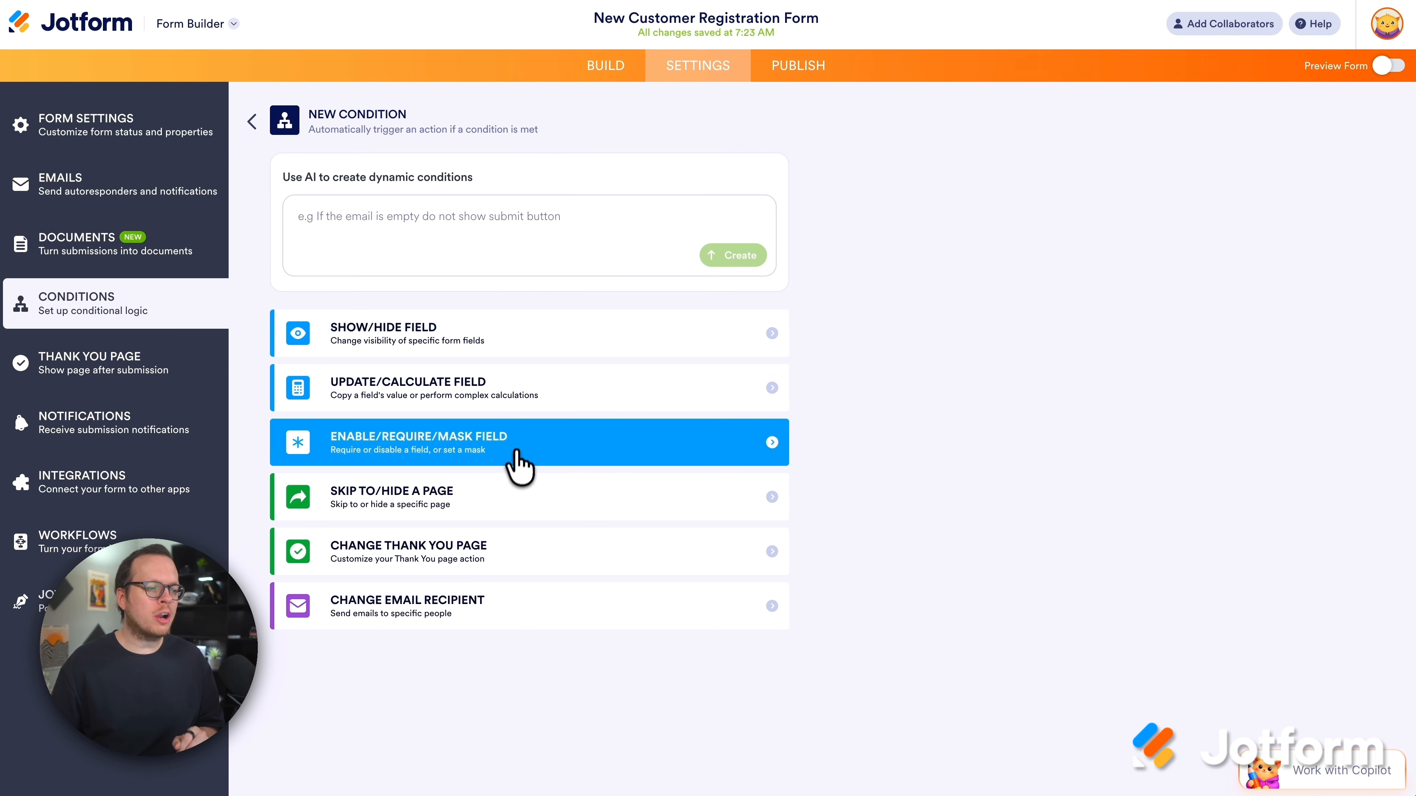
click(515, 611)
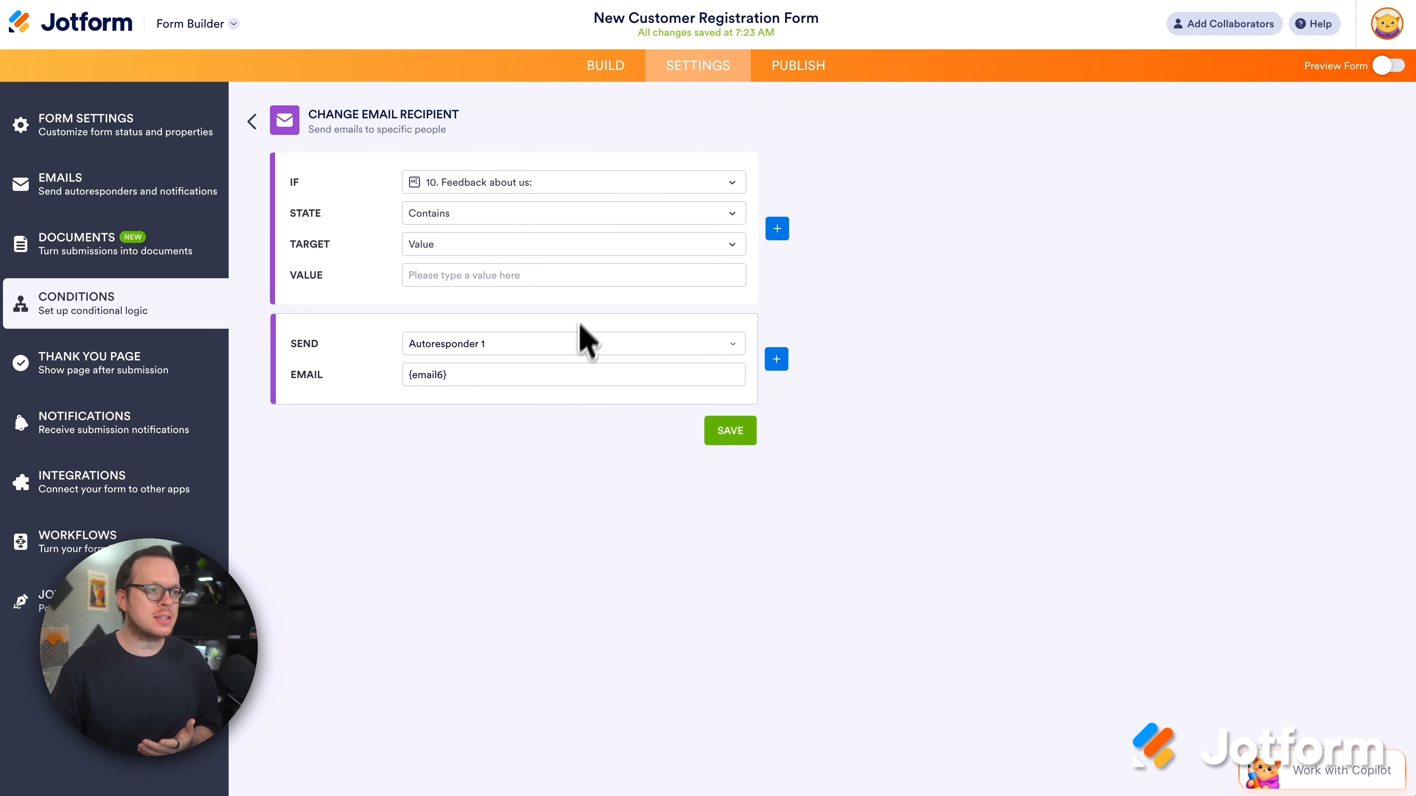
click(630, 184)
scroll(635, 329, down, 2)
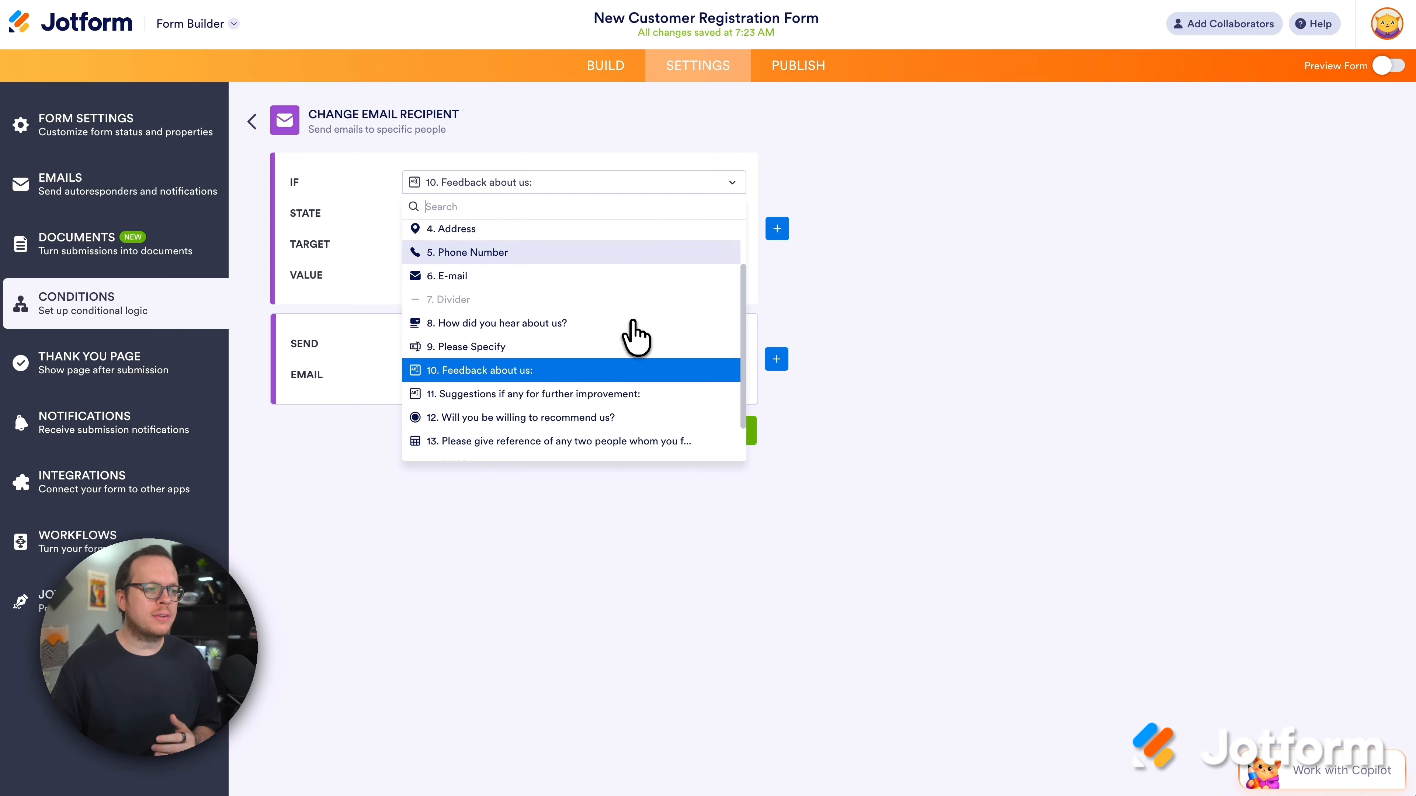
scroll(638, 332, down, 1)
click(606, 352)
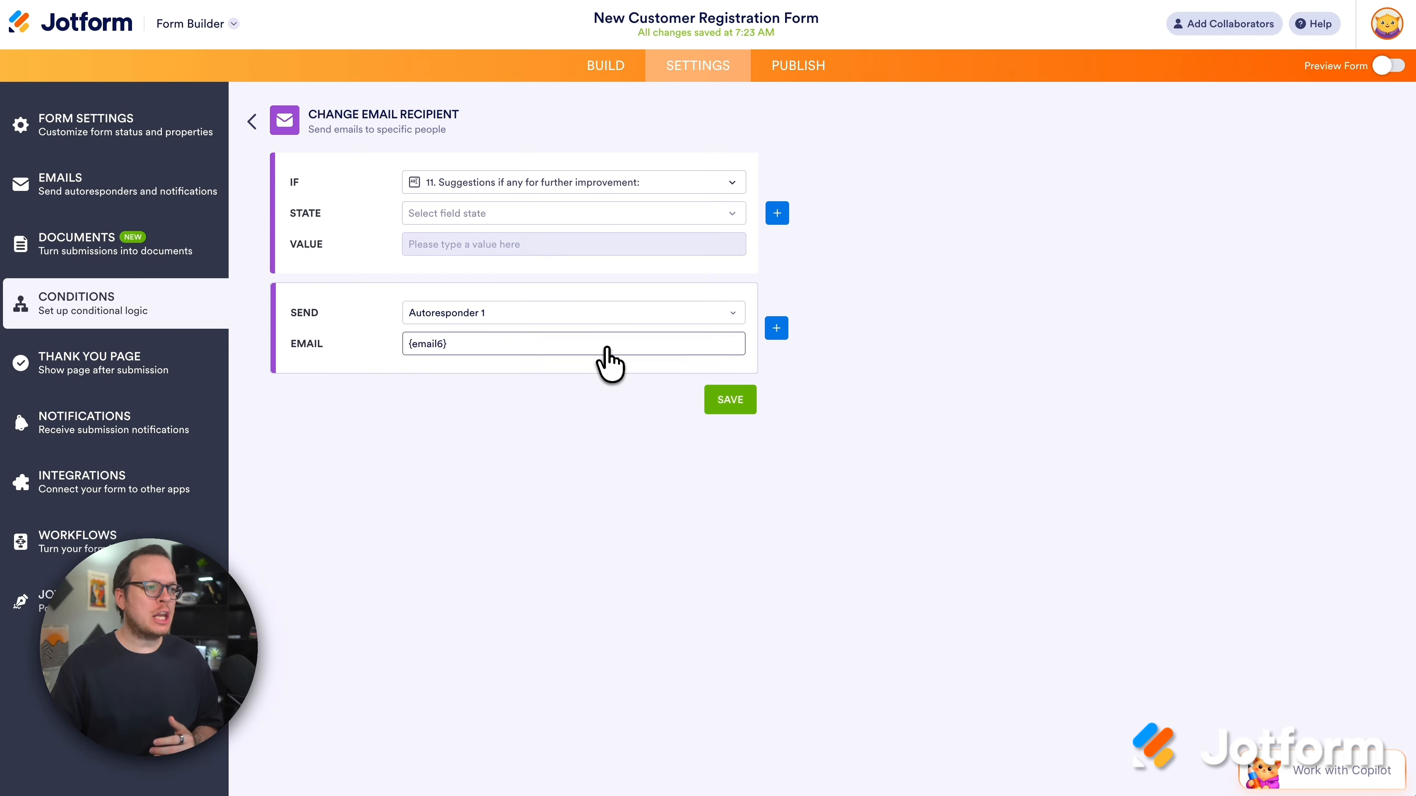
Choose Autoresponder 1 as the email the condition sends and submit the condition for saving.
click(462, 301)
click(492, 367)
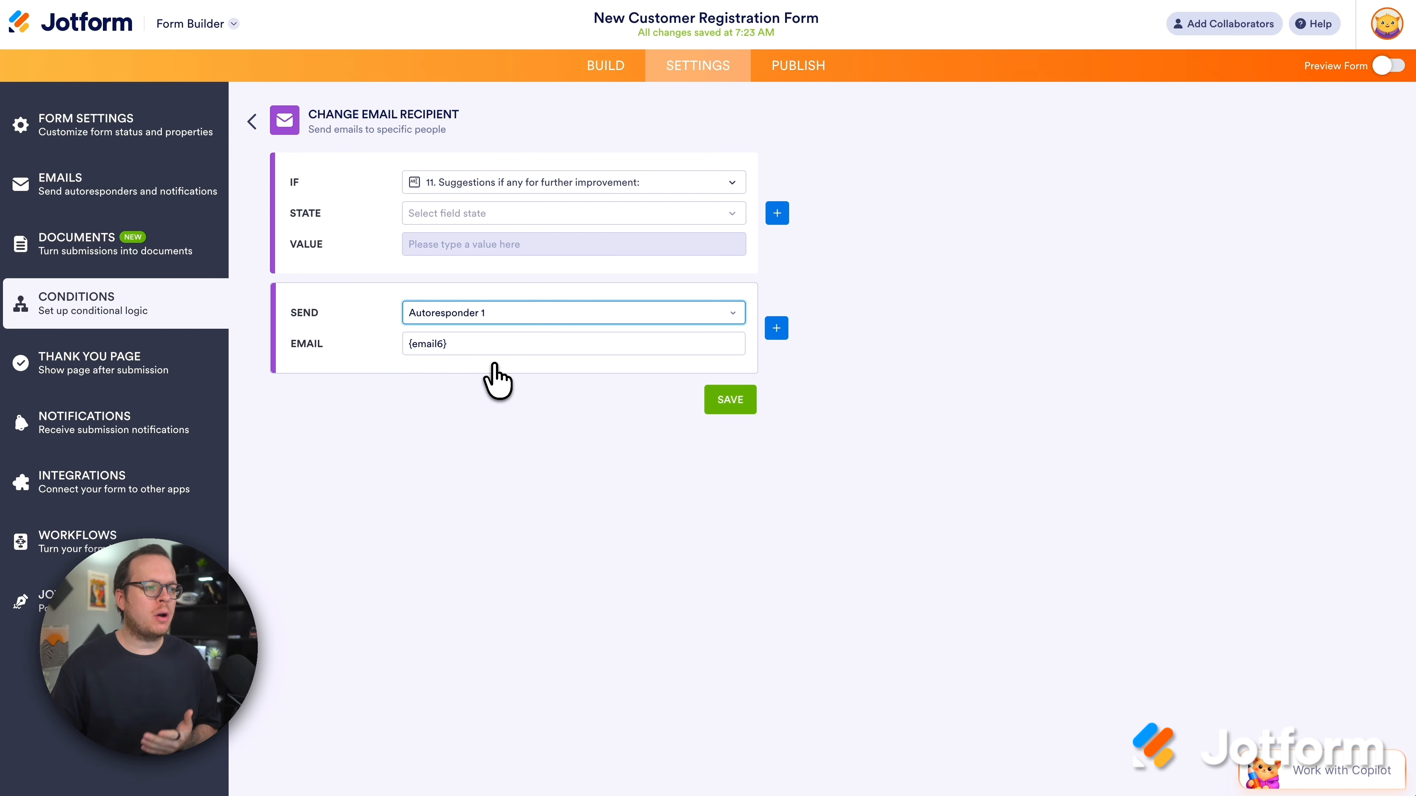
click(719, 404)
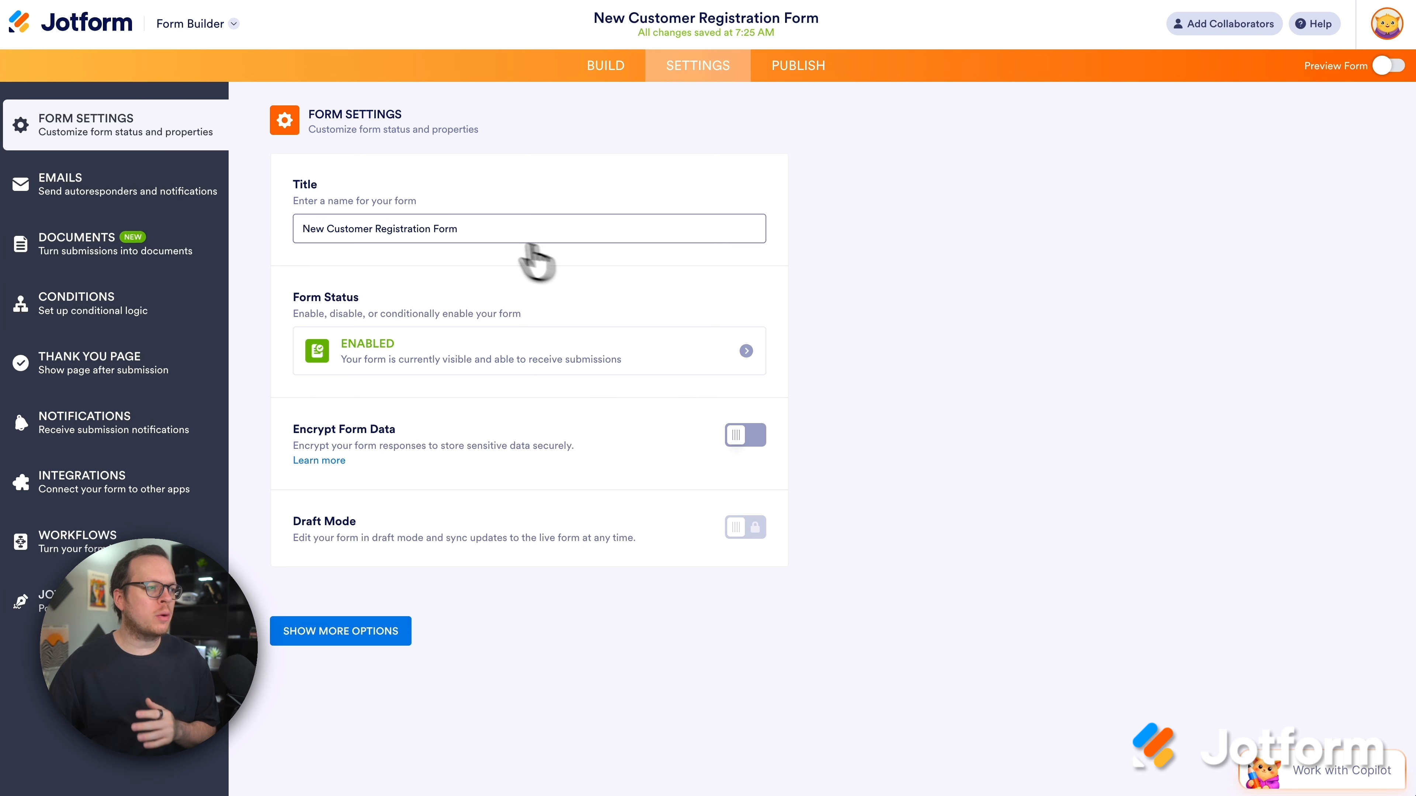
Enable Attach PDF for the Notification 1 email, select New Customer Registration Document, and save the email.
click(165, 195)
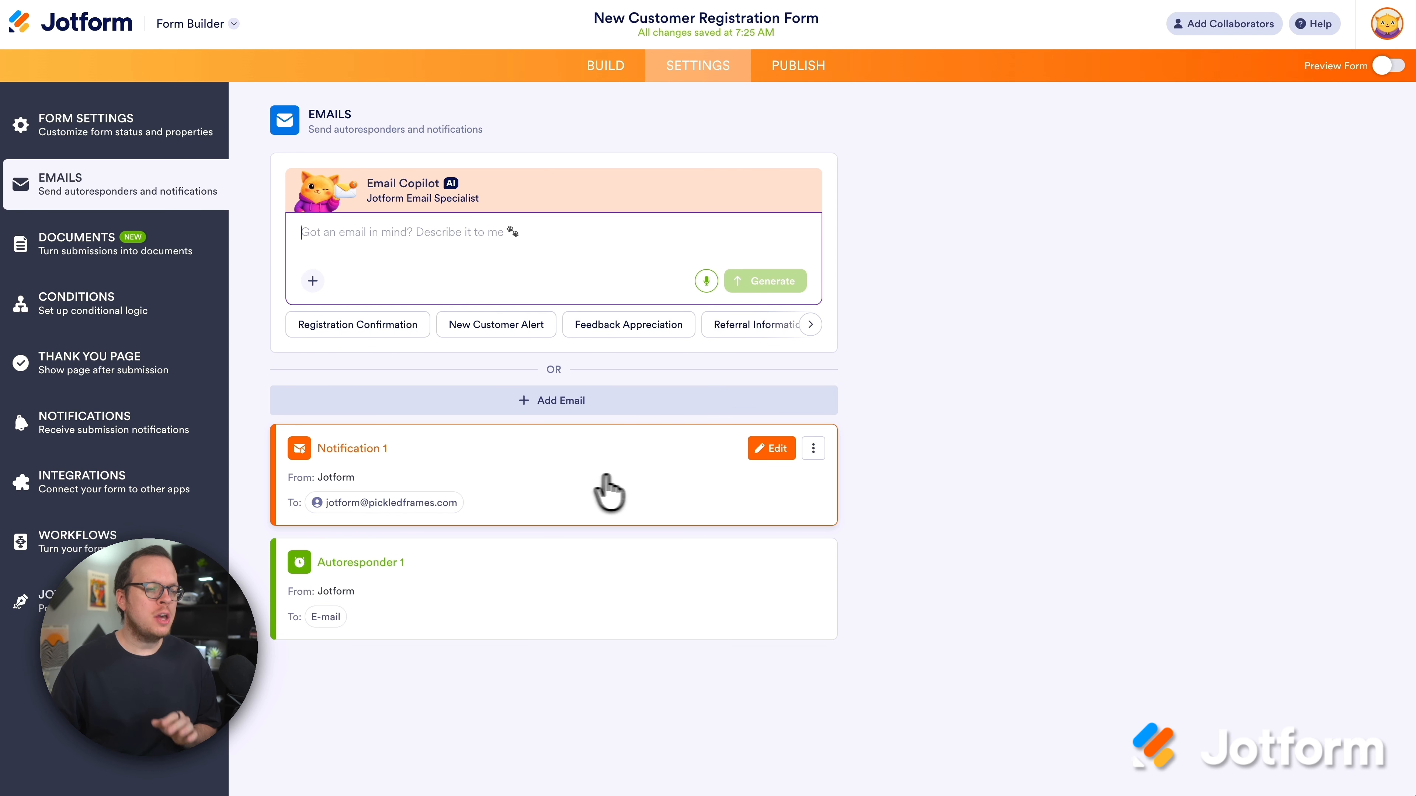
click(771, 450)
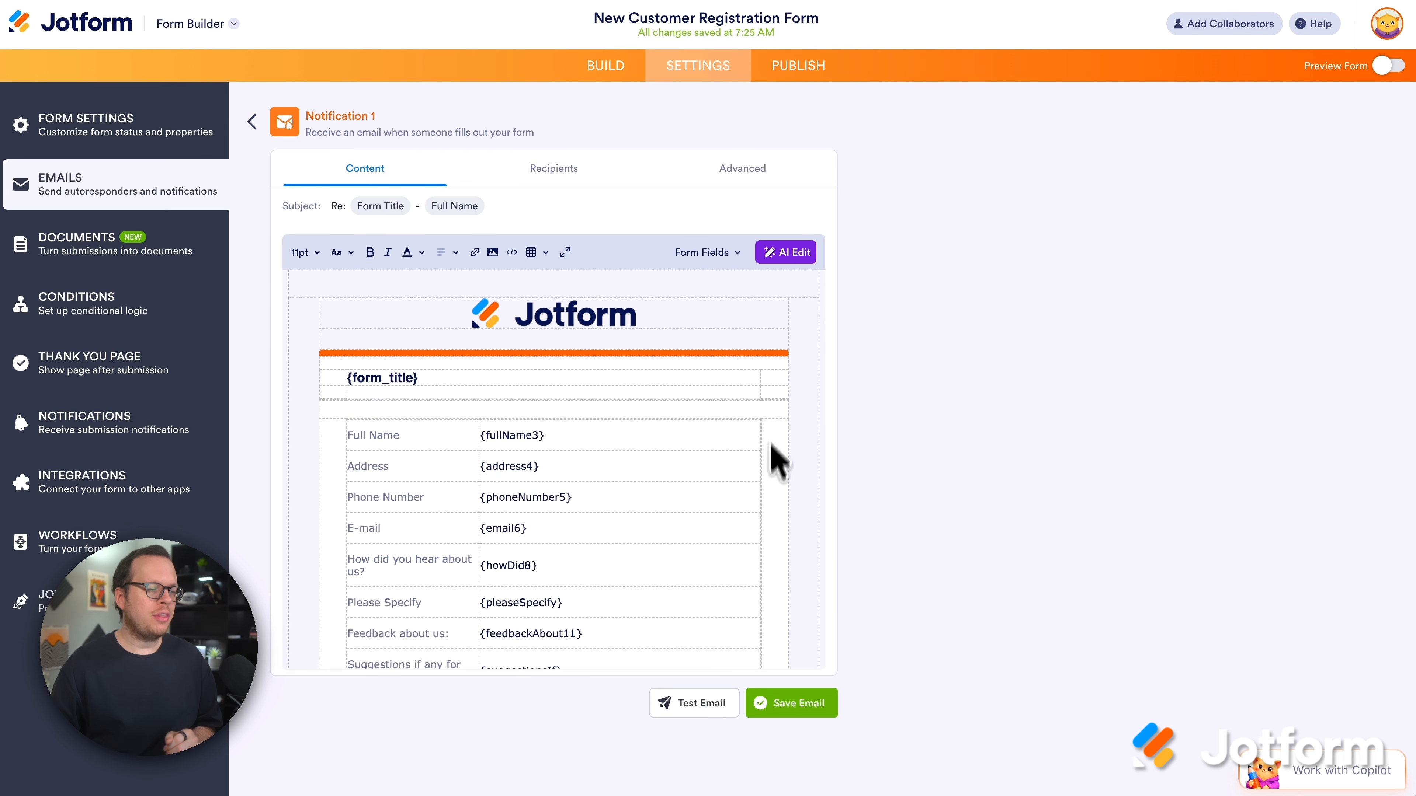
click(777, 188)
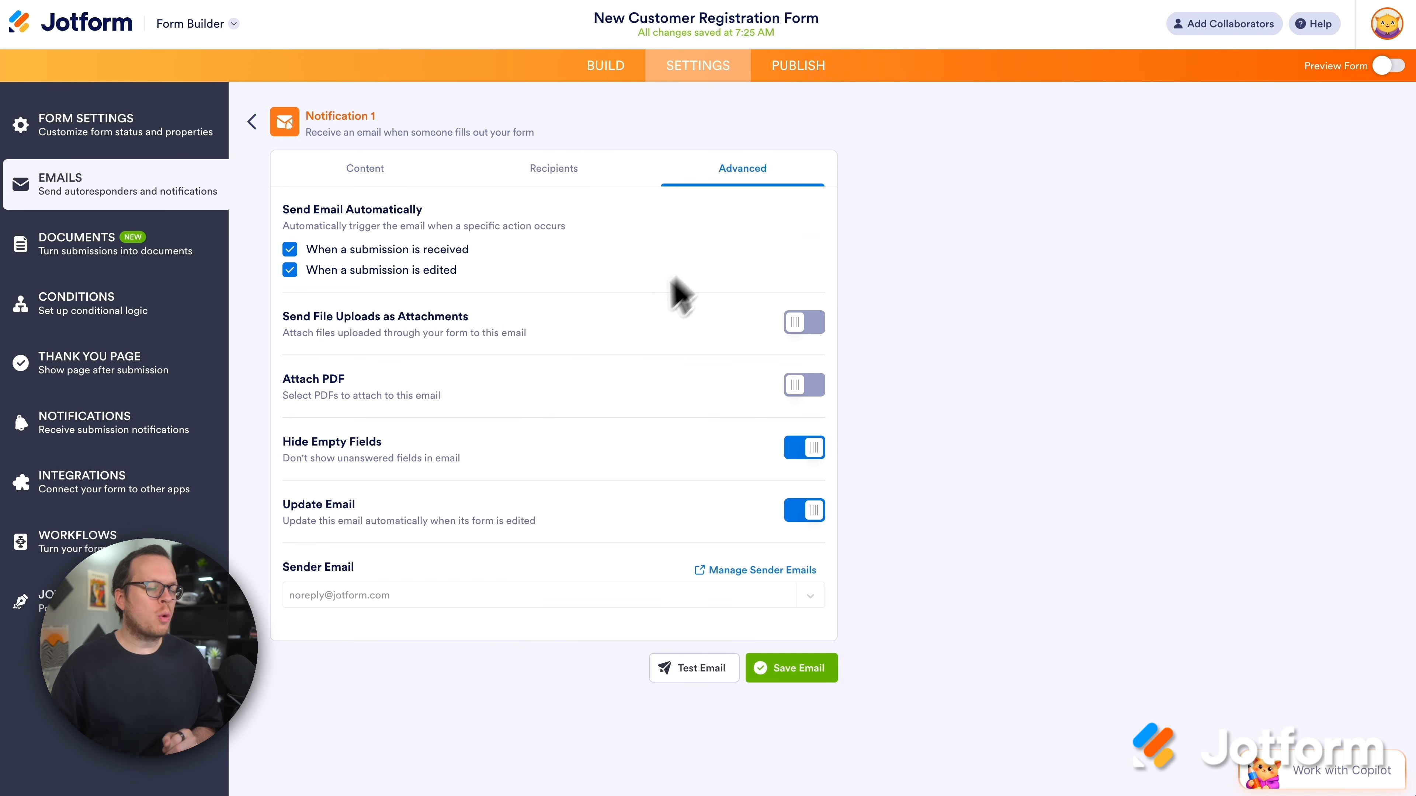
click(801, 386)
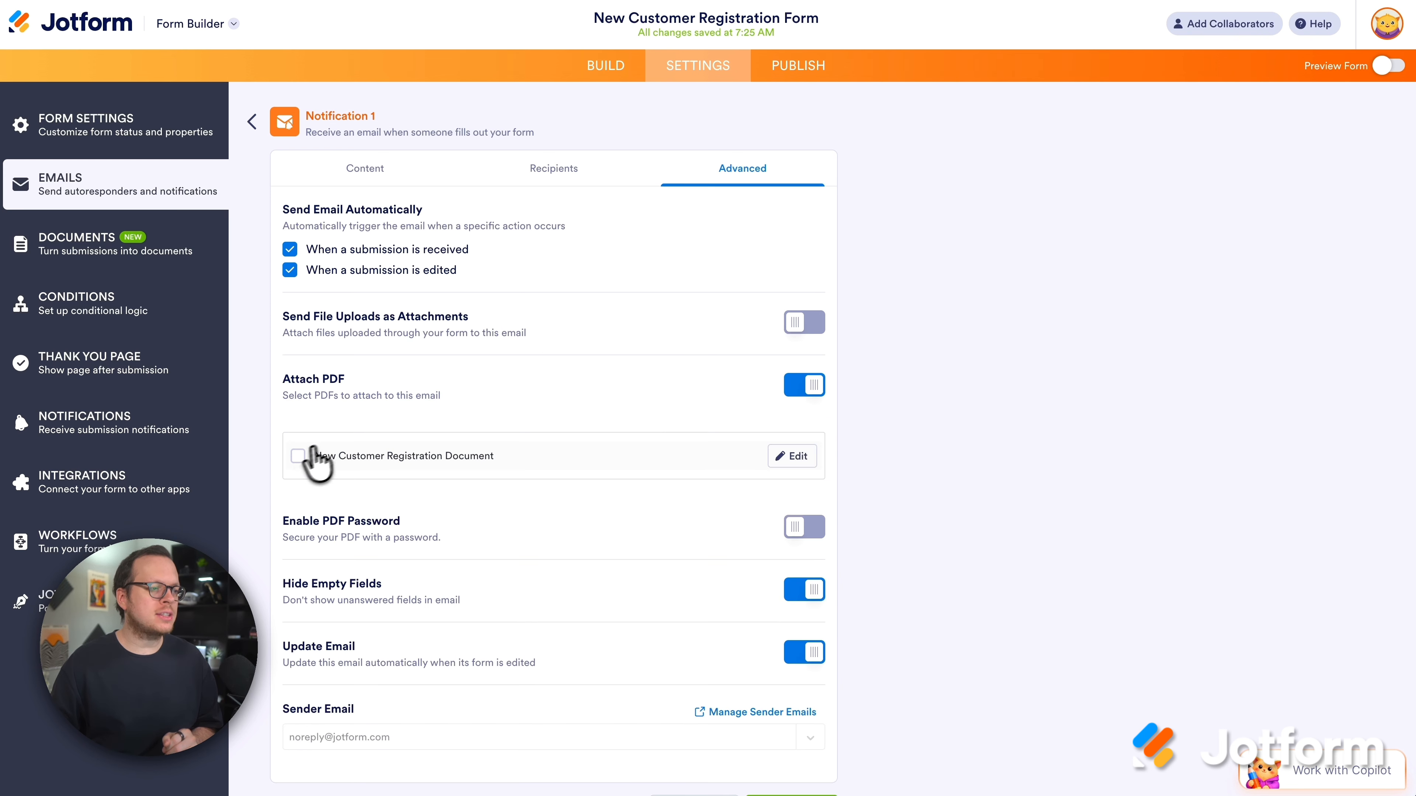
scroll(724, 460, down, 1)
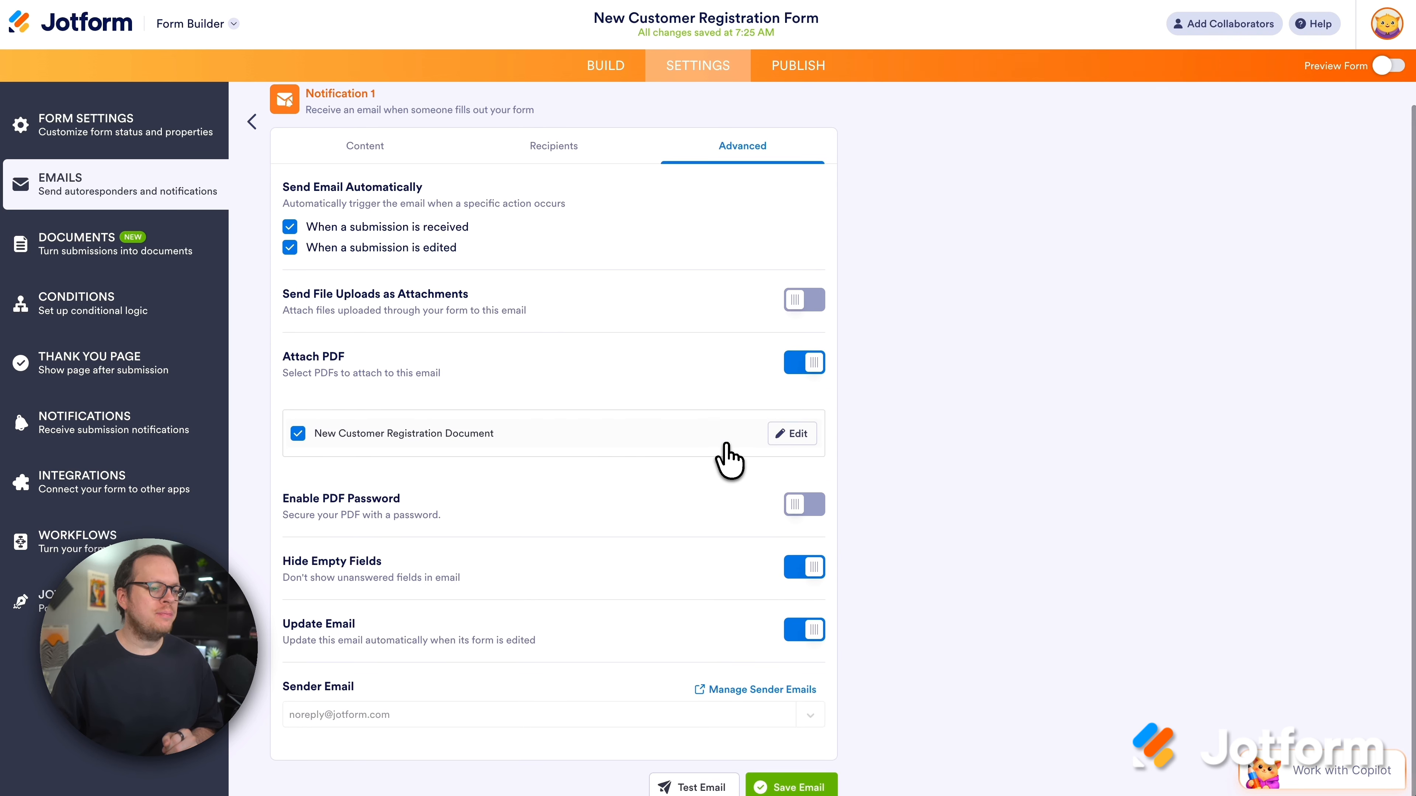
click(792, 786)
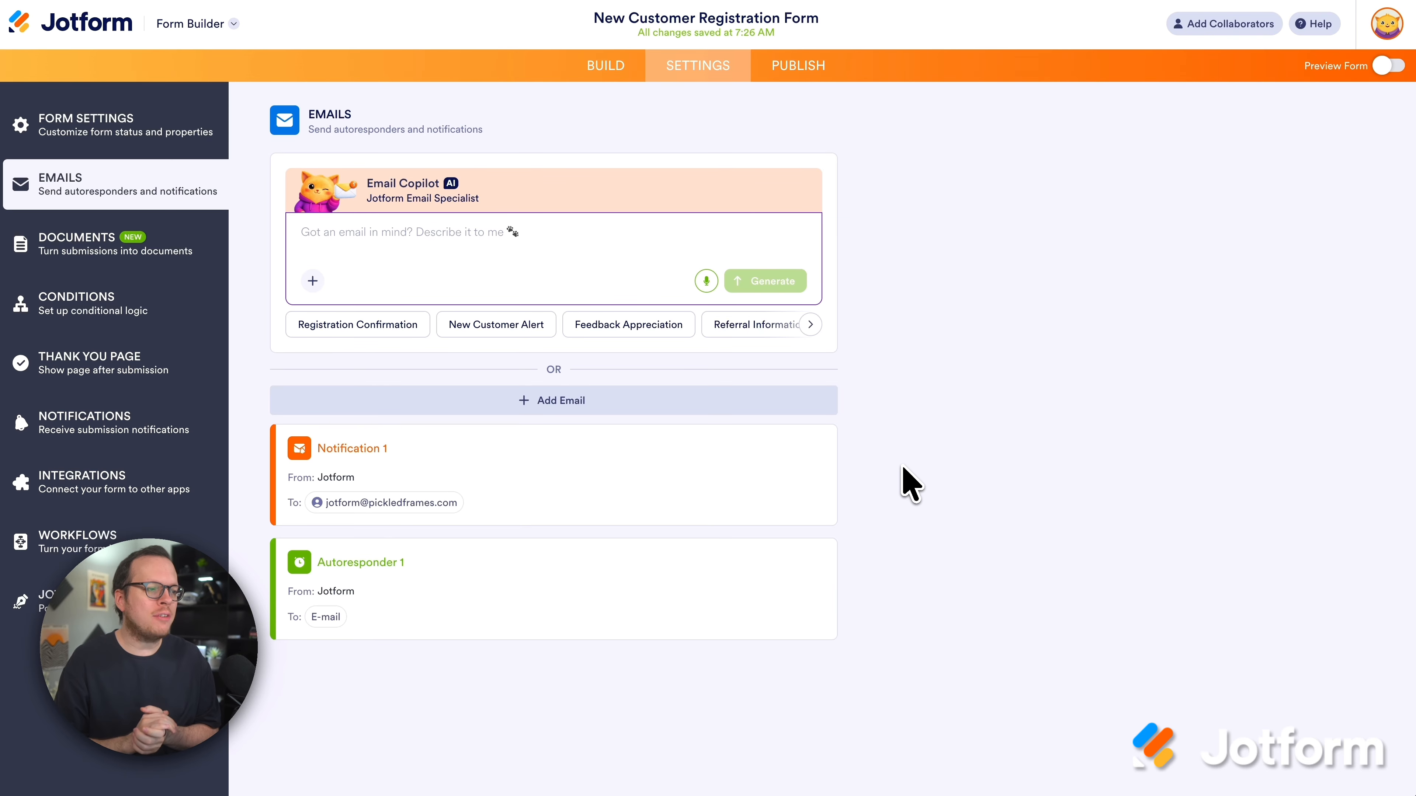
Reopen the advanced settings of Notification 1 and enable PDF password protection for its attachment.
mouse_move(861, 470)
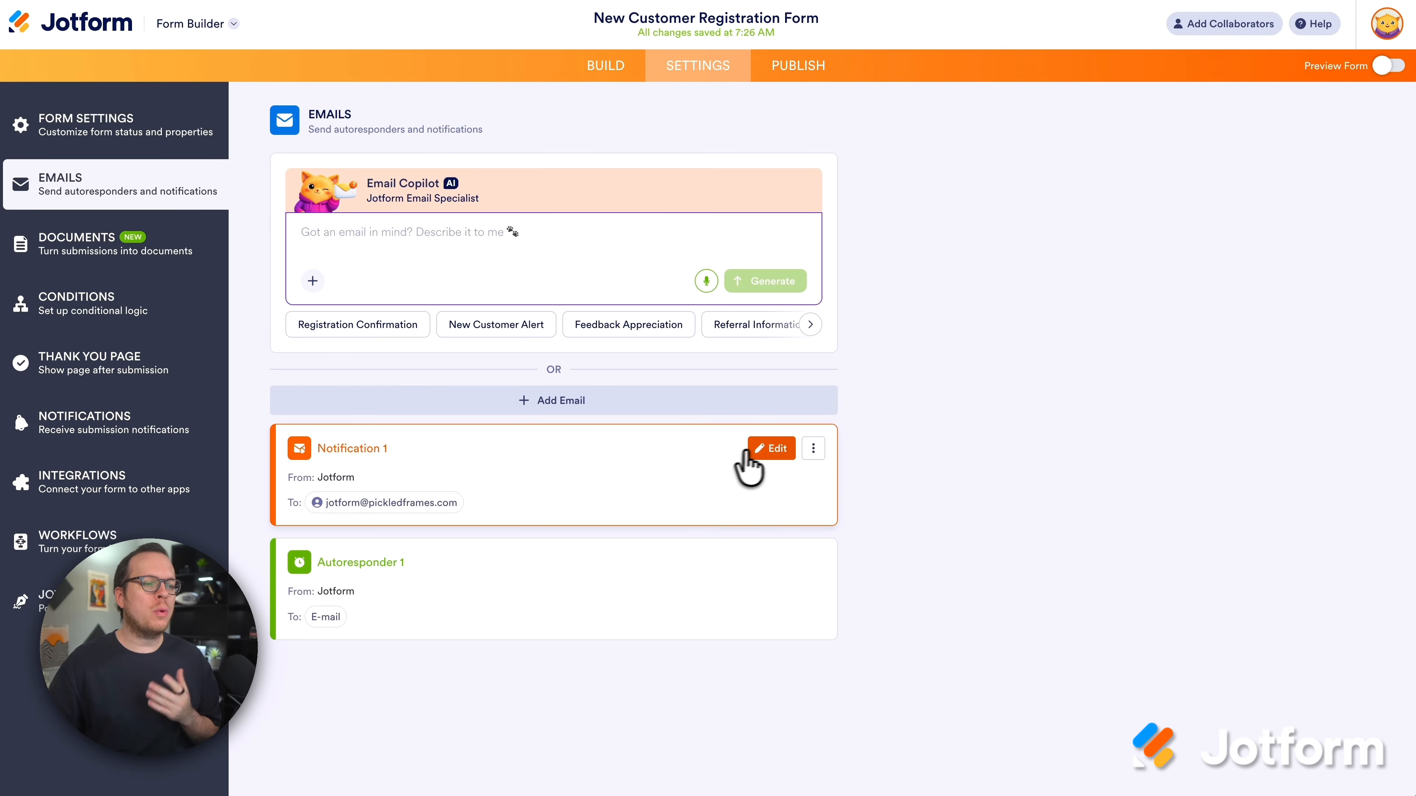
click(773, 450)
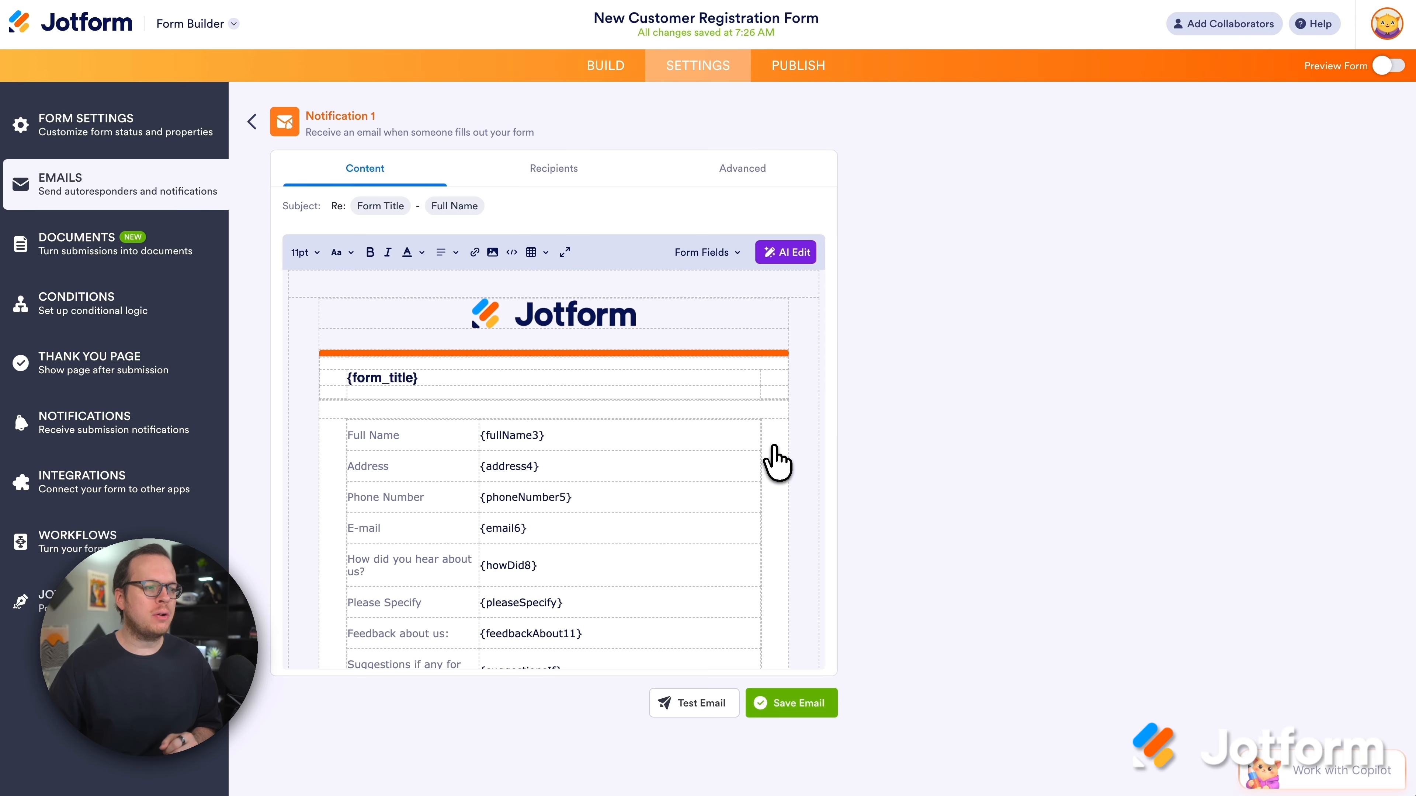
click(785, 180)
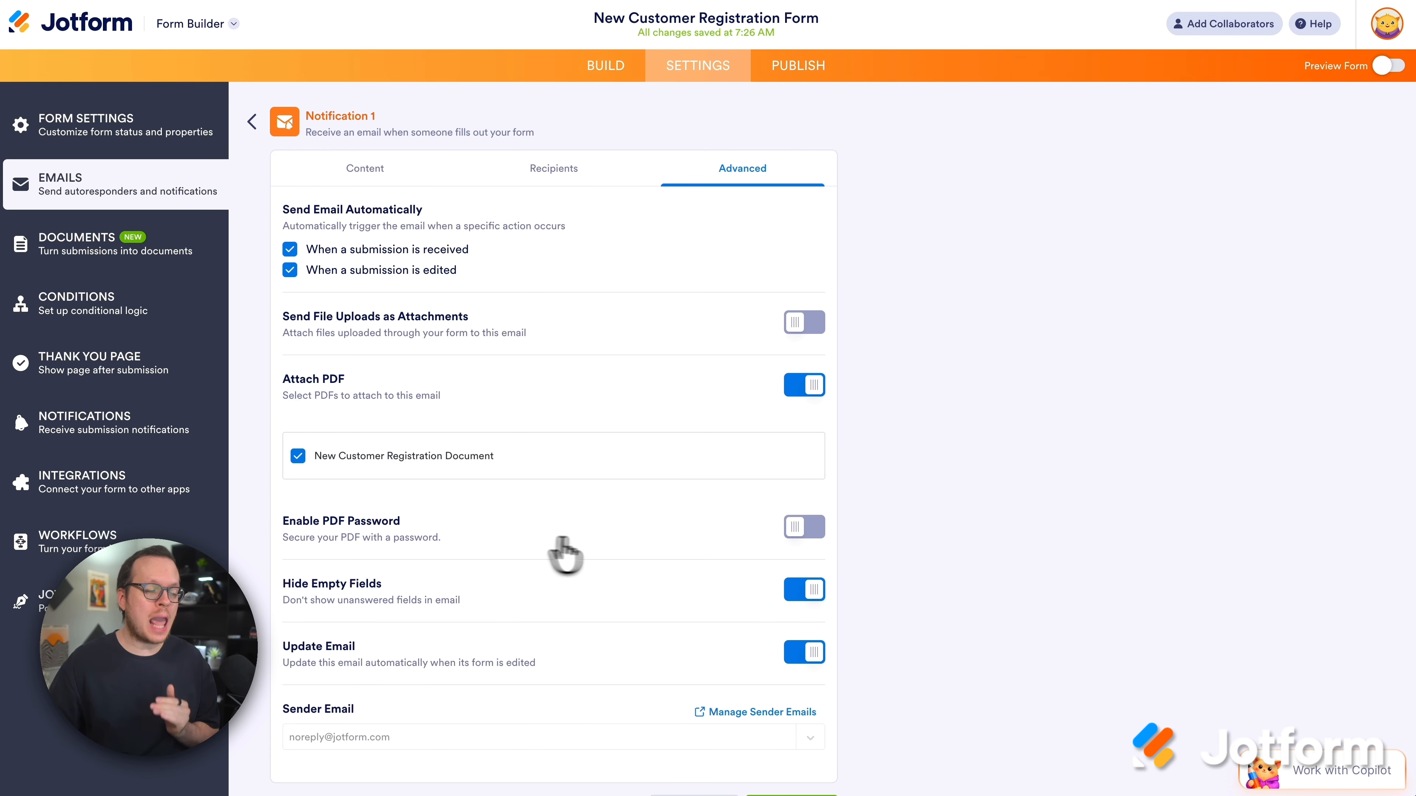
click(804, 526)
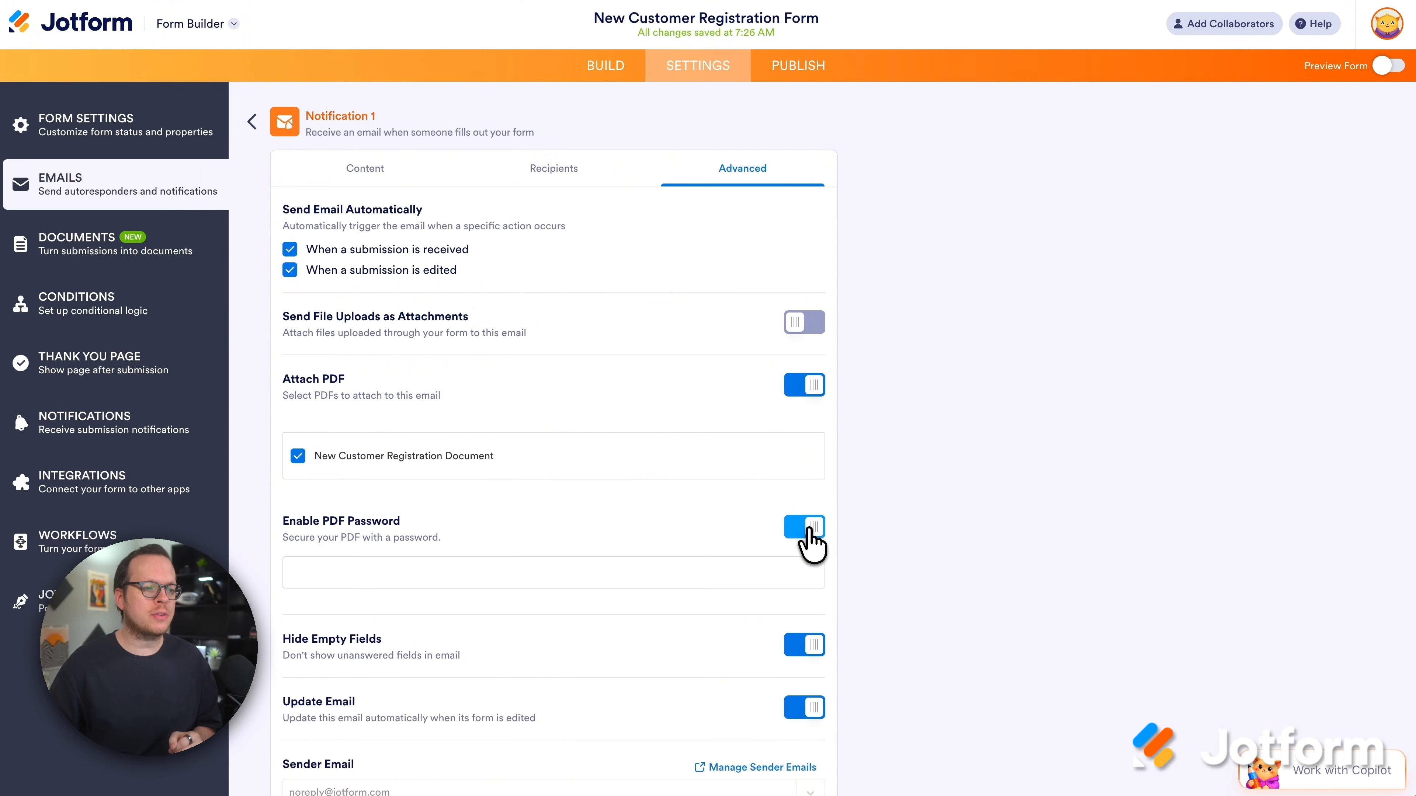
scroll(873, 563, down, 2)
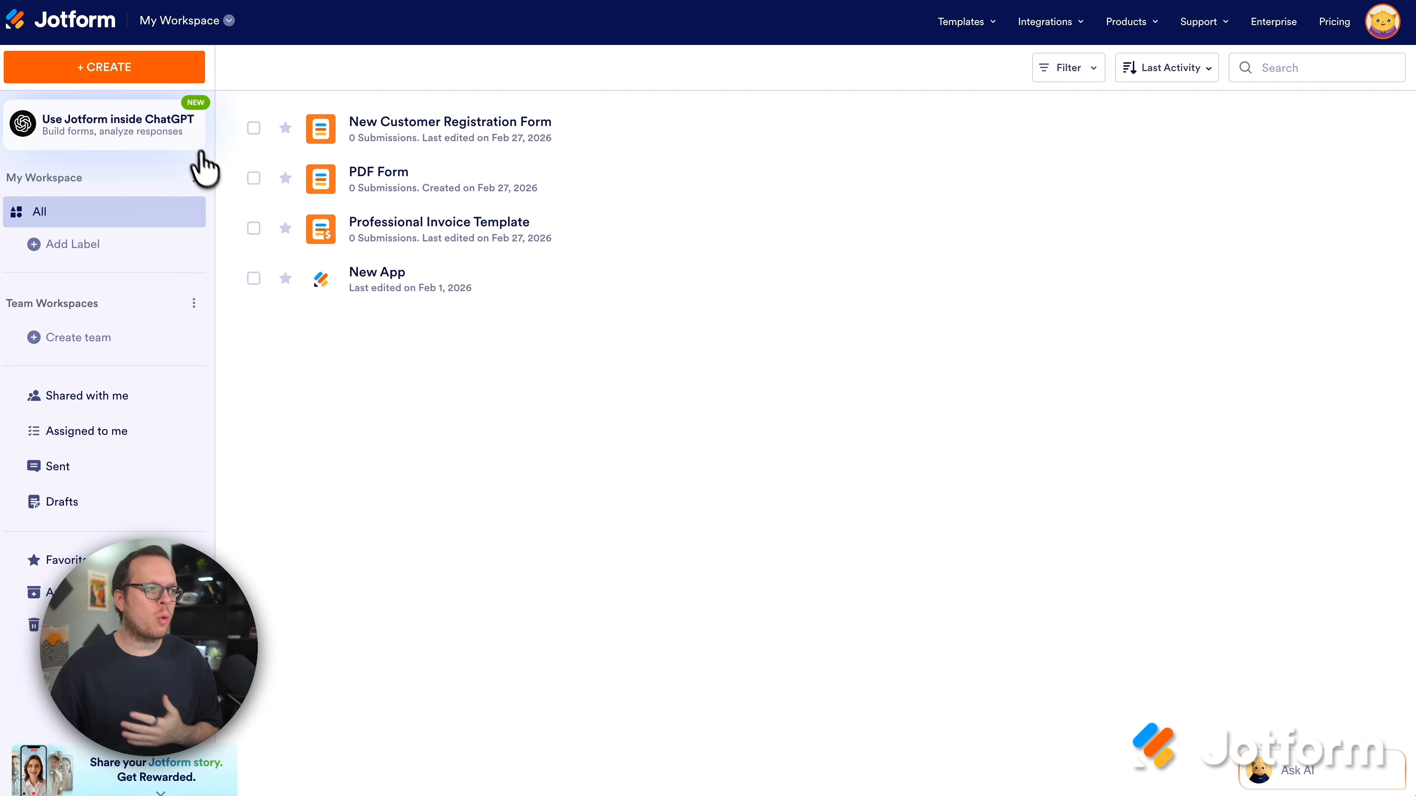
Start creating a new form from the workspace with the Document to Form option.
click(162, 85)
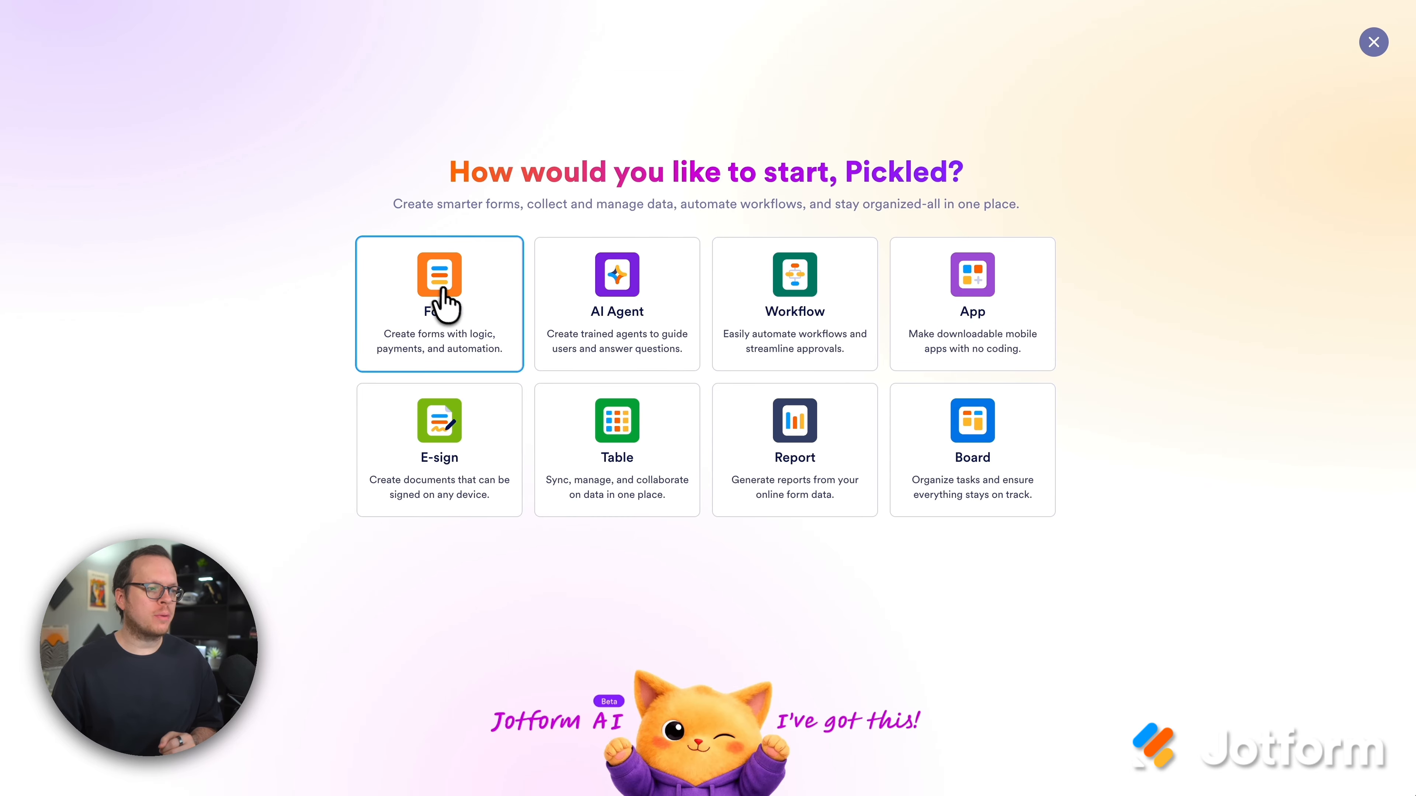
click(442, 298)
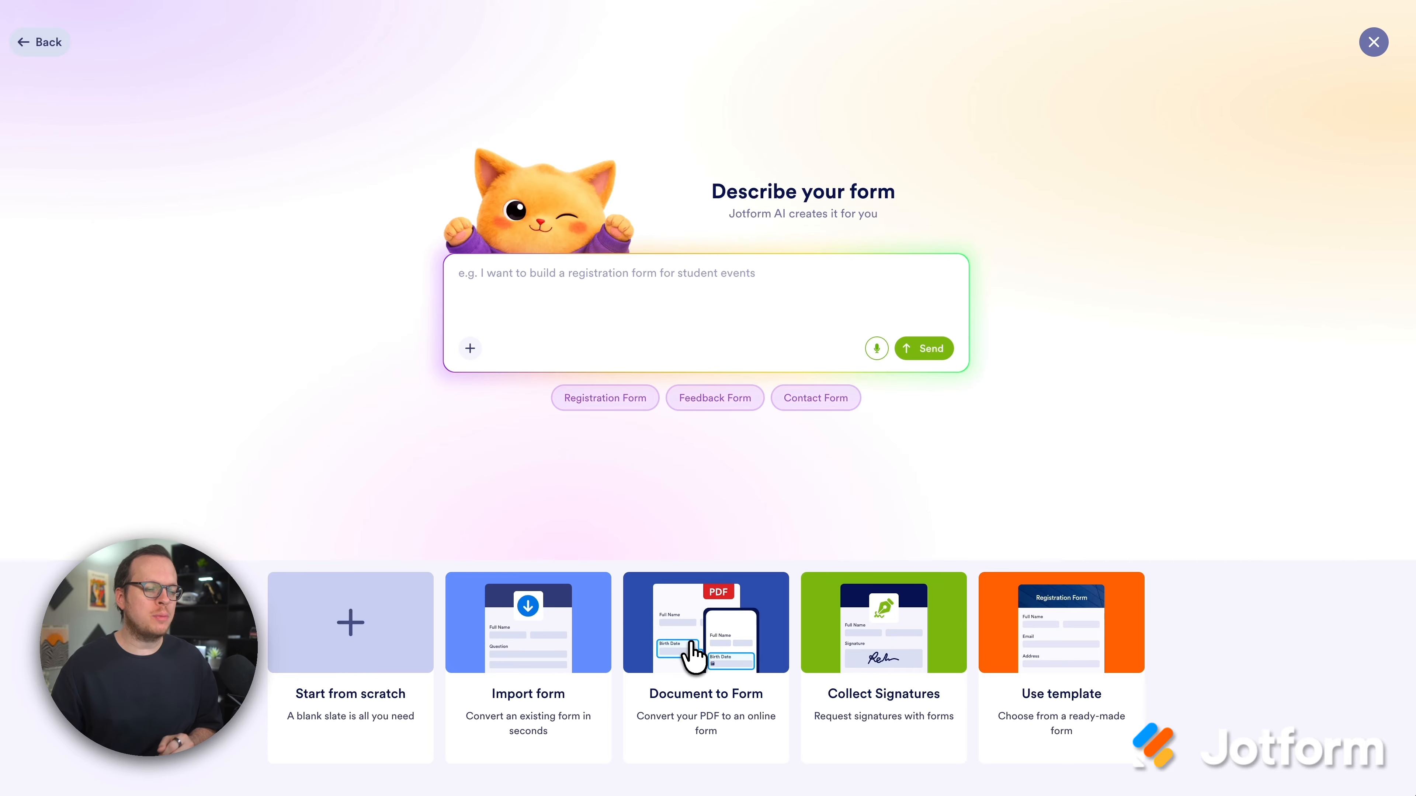
click(693, 657)
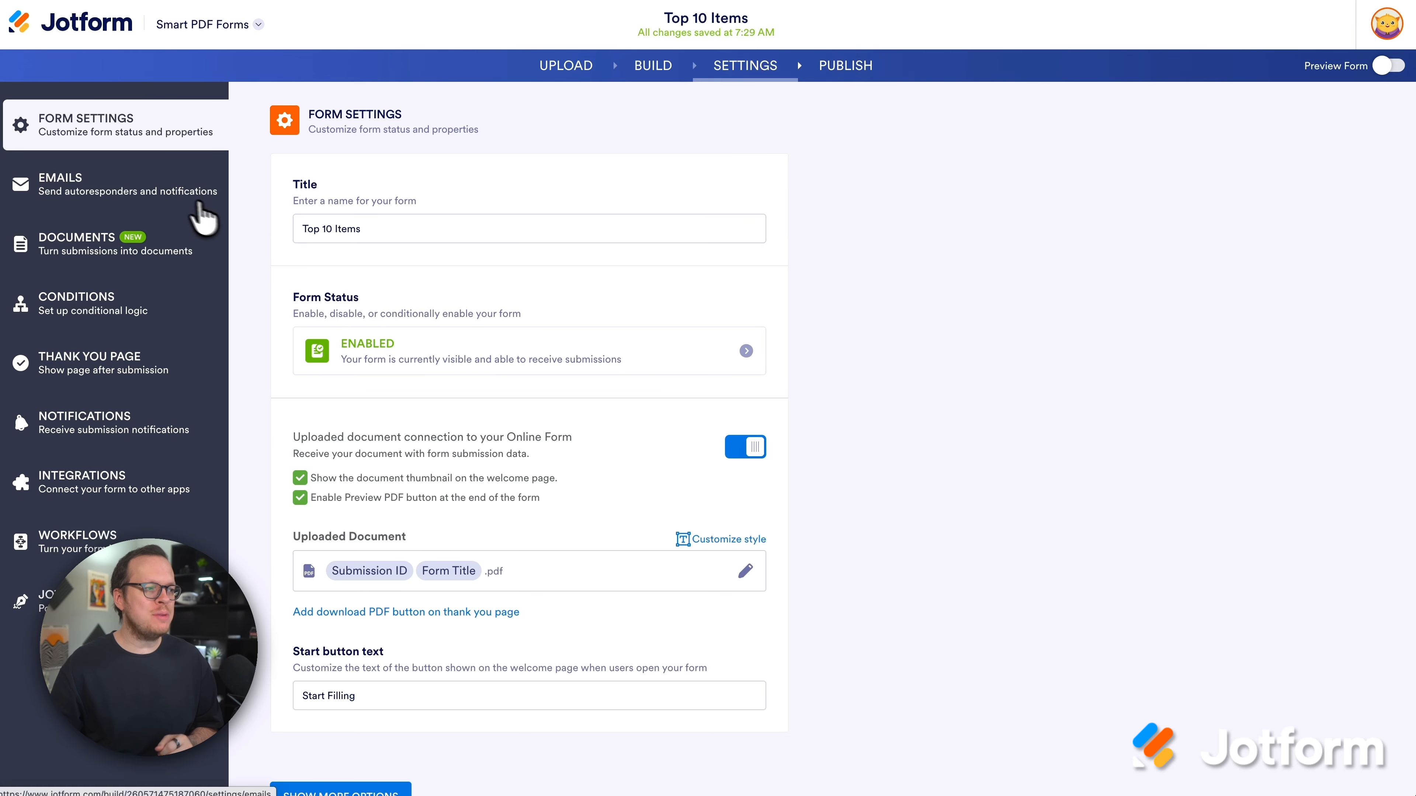
Add an autoresponder email to the Top 10 Items form and open its advanced settings.
click(172, 201)
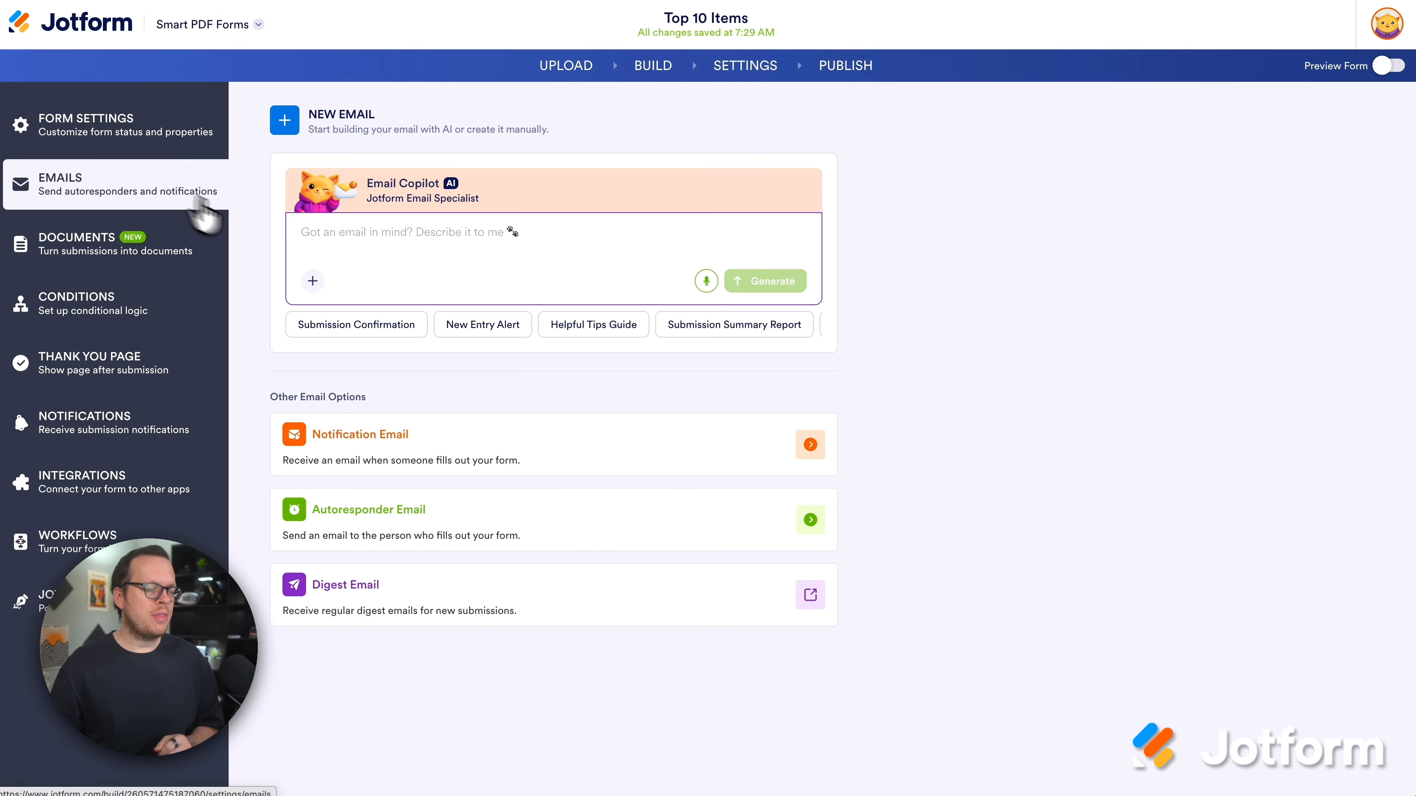
click(751, 526)
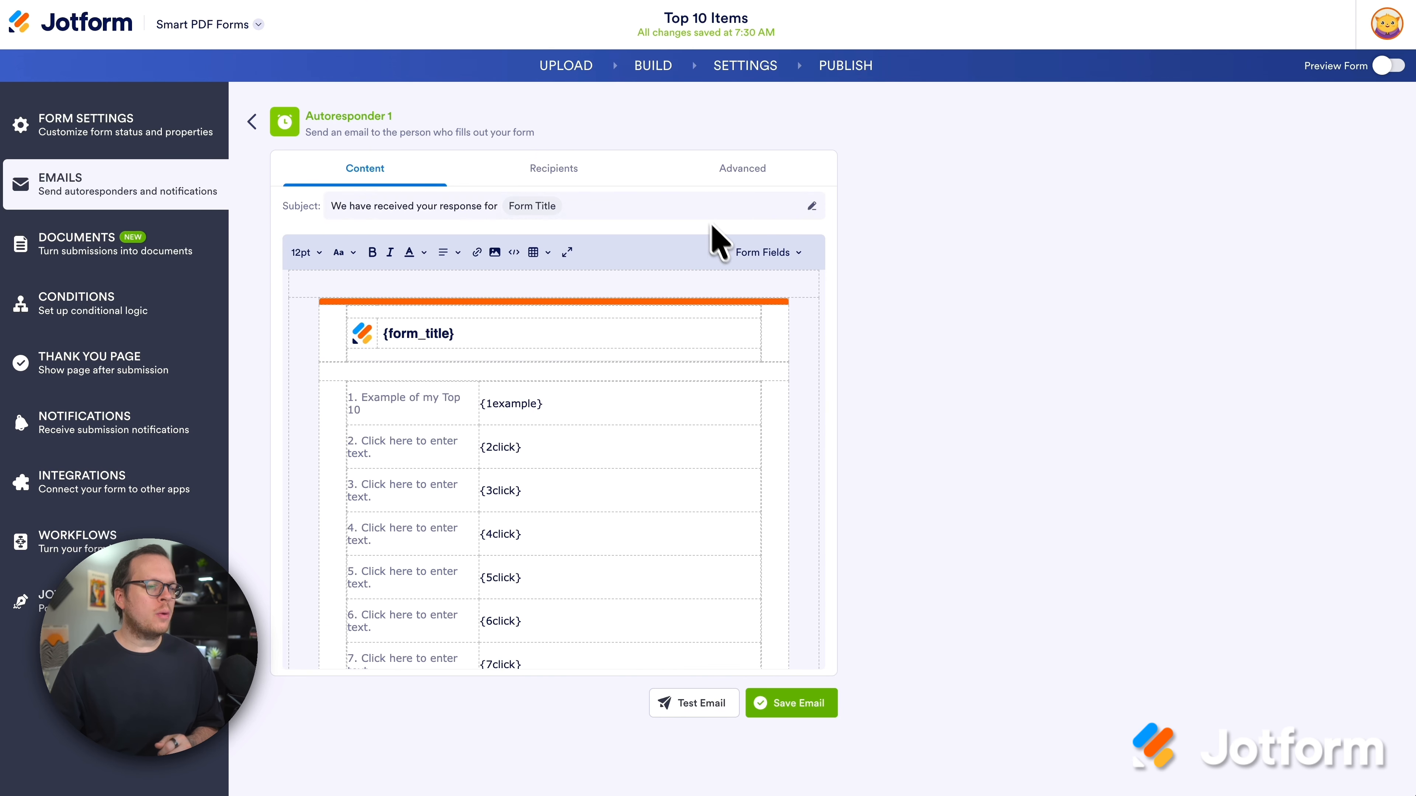
click(739, 170)
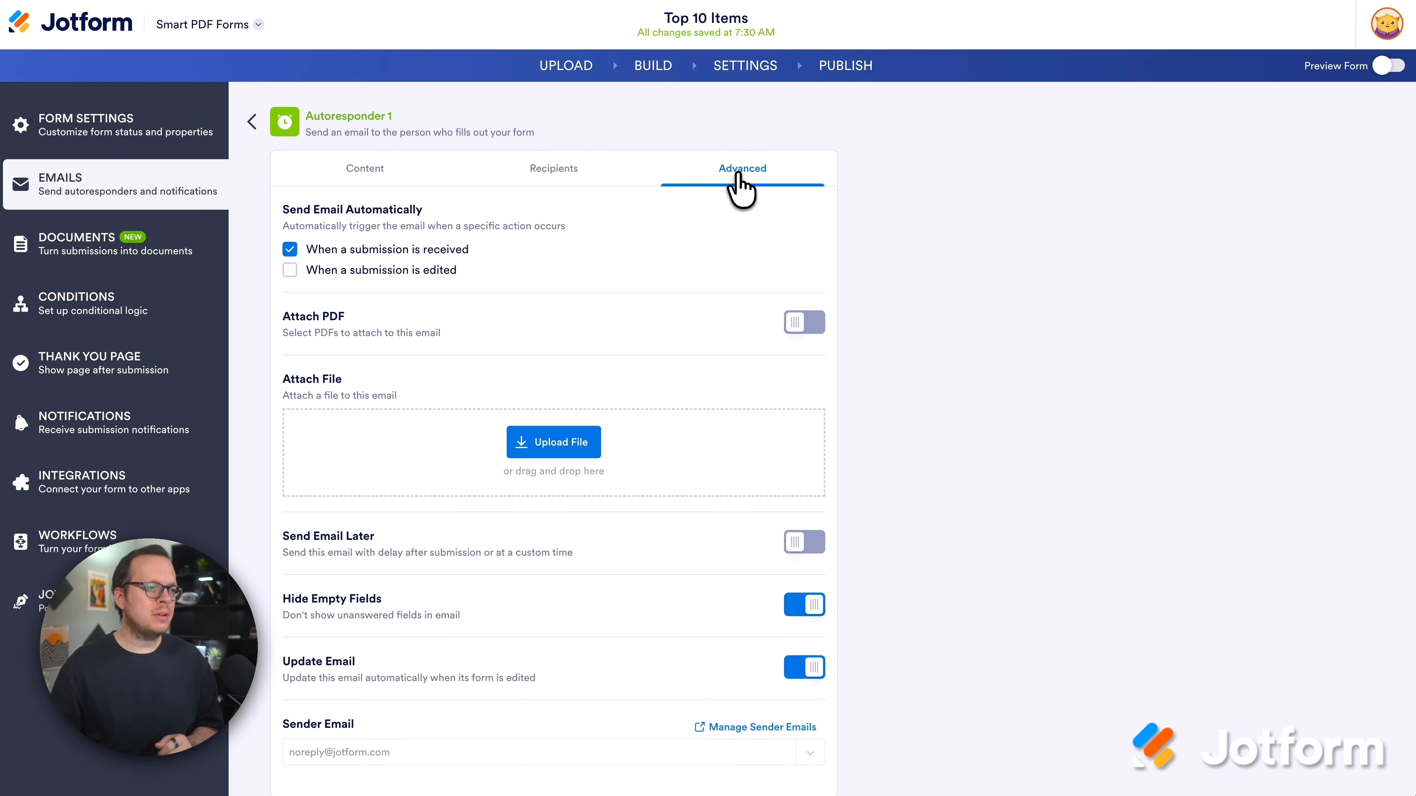